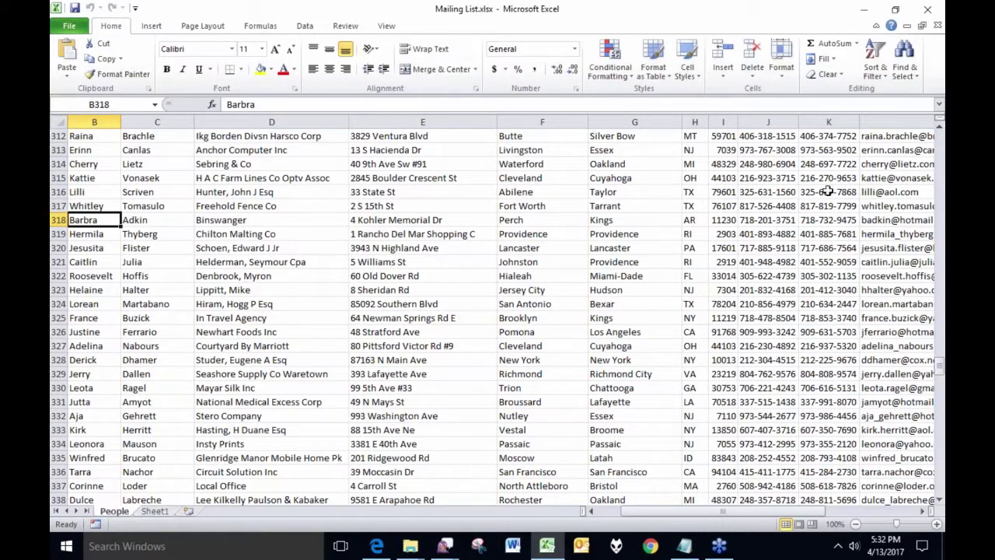
- Examine the hobby column of the People sheet in the mailing list, including the Golf and Wine Tasting entries
{"action": "left_click_drag", "start_coordinate": [940, 364], "coordinate": [941, 133]}
{"action": "left_click_drag", "start_coordinate": [715, 511], "coordinate": [777, 512]}
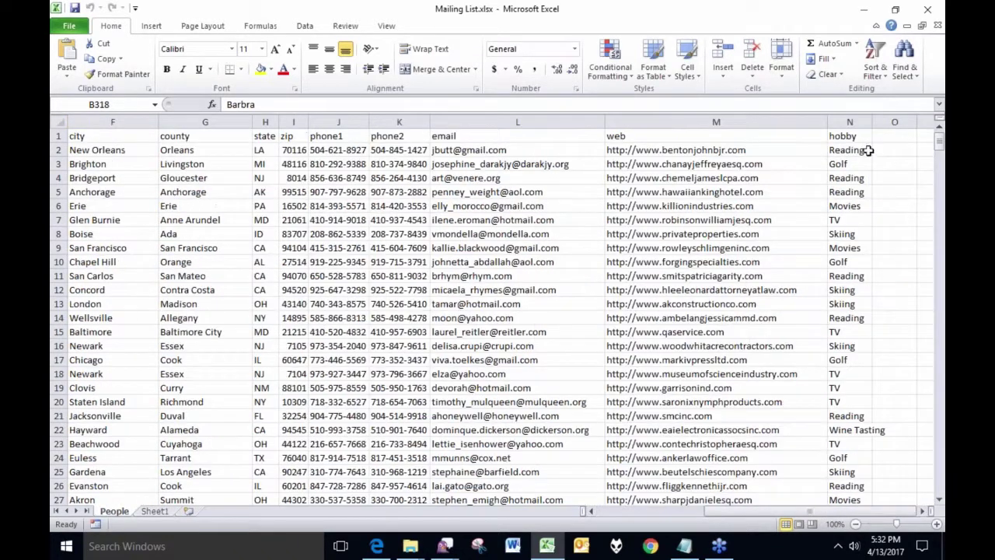
{"action": "left_click", "coordinate": [854, 136]}
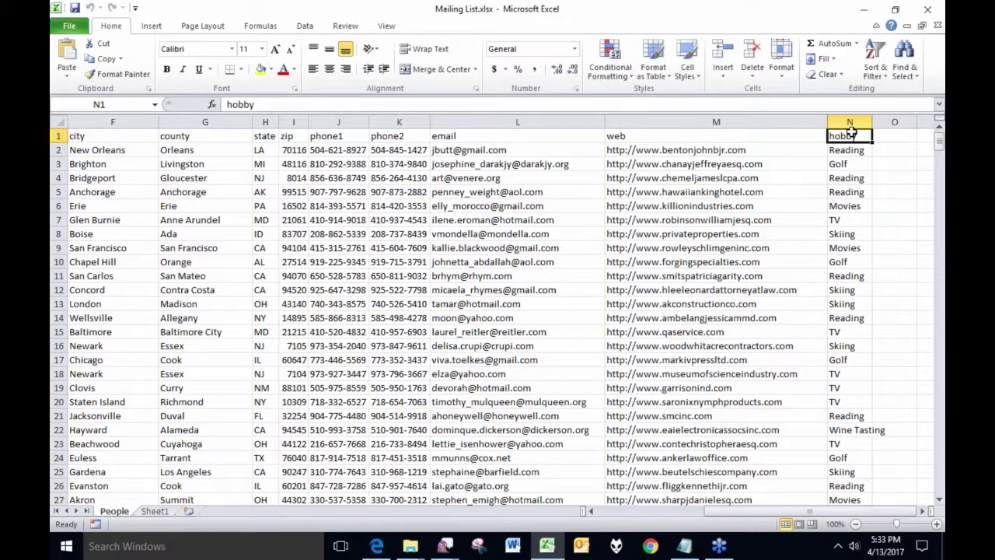
{"action": "key", "text": "ctrl+shift+Down"}
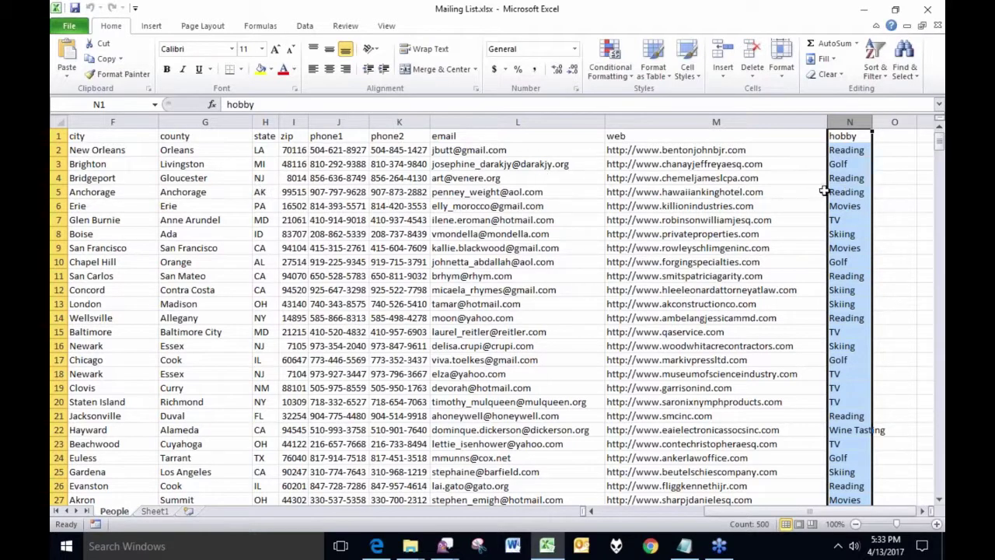
{"action": "left_click", "coordinate": [855, 151]}
{"action": "left_click", "coordinate": [853, 164]}
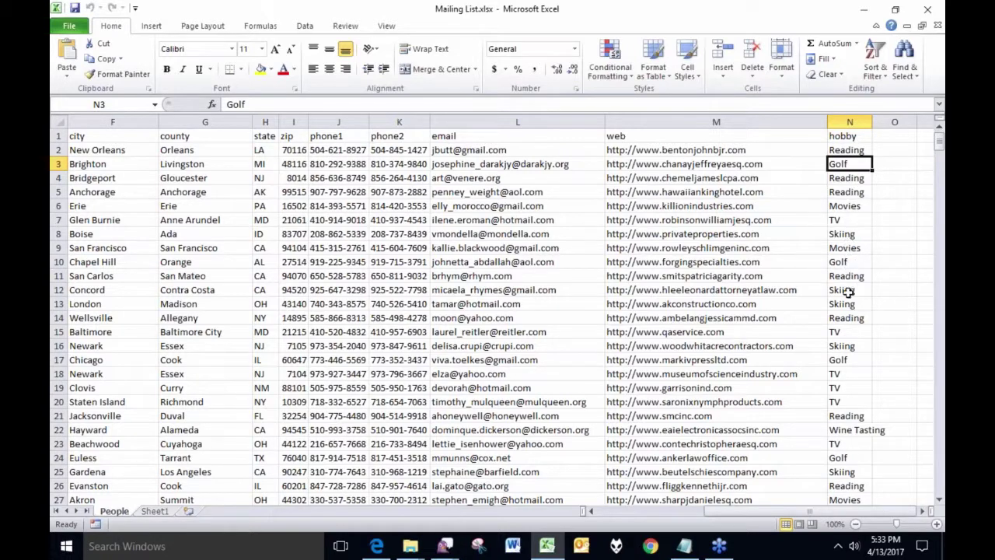
{"action": "left_click", "coordinate": [850, 432]}
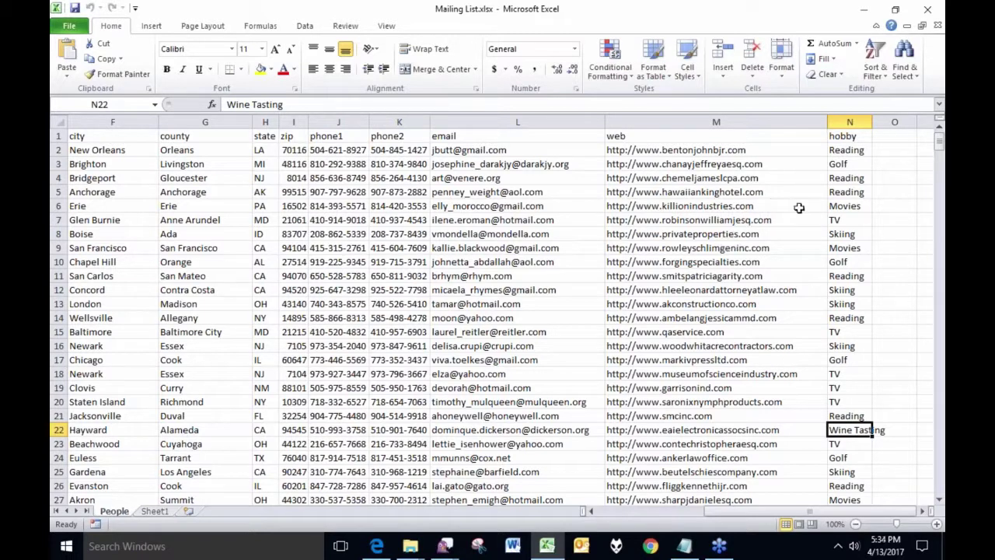
- Close the mailing list workbook, switch to Word and open the Doxserá DB folio sources
{"action": "left_click", "coordinate": [927, 9]}
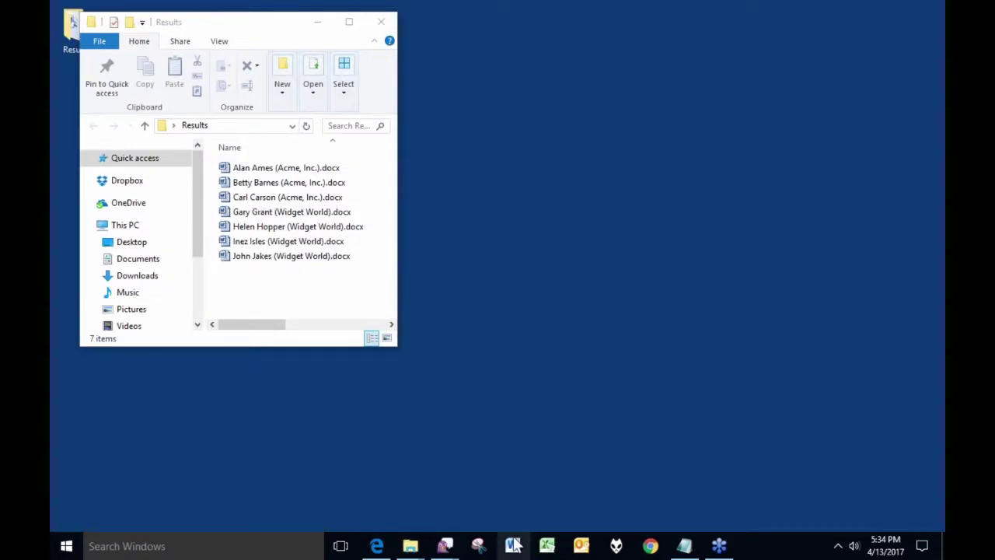
{"action": "left_click", "coordinate": [513, 546]}
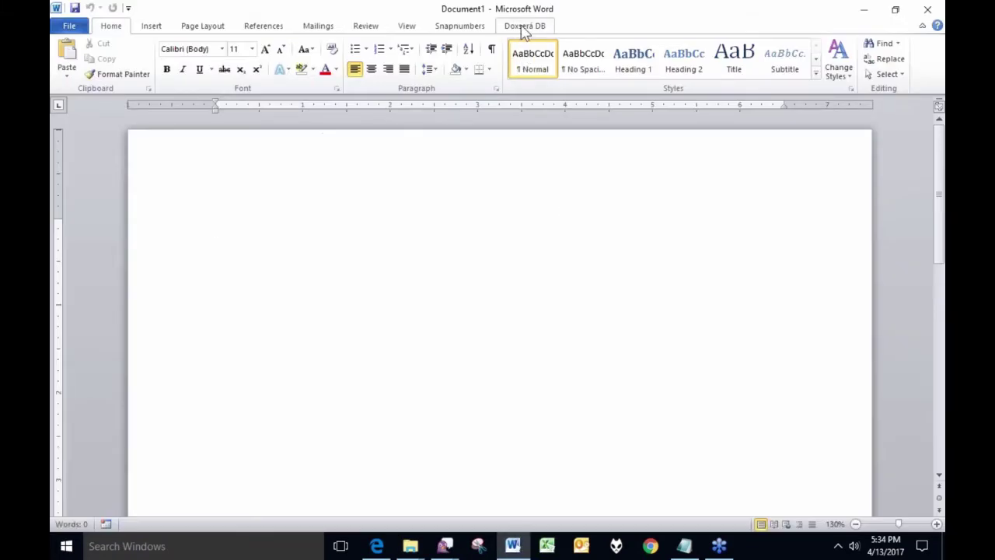
{"action": "left_click", "coordinate": [525, 26]}
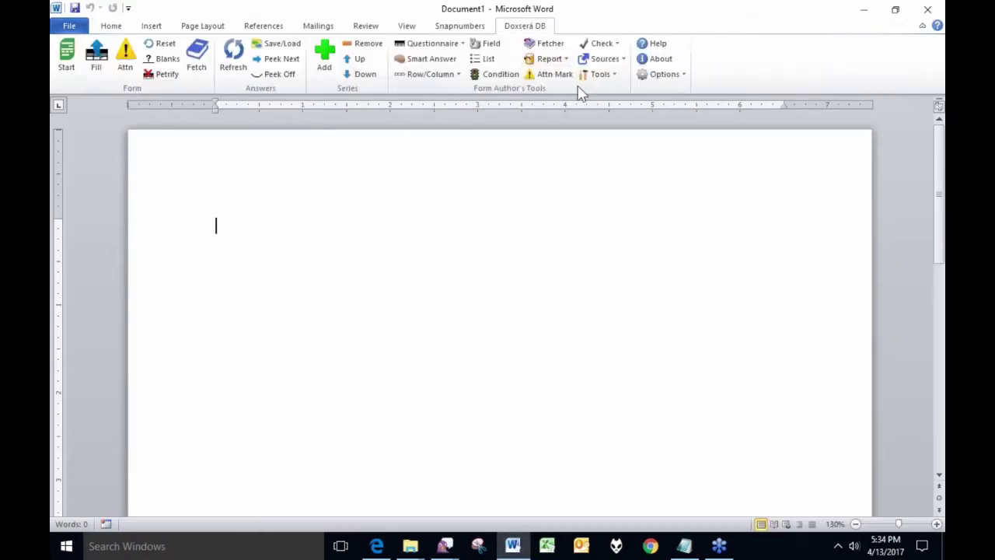
{"action": "left_click", "coordinate": [604, 59]}
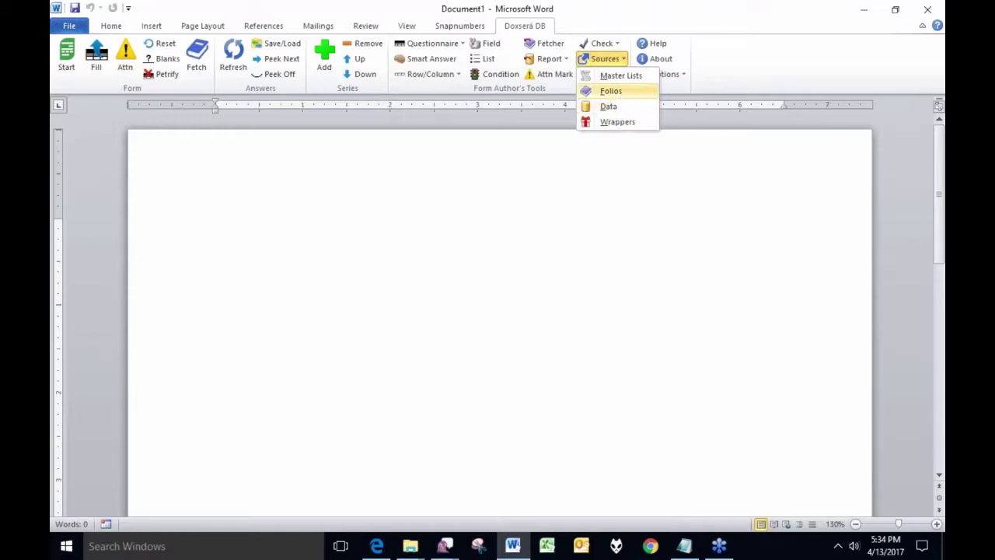
{"action": "left_click", "coordinate": [611, 91]}
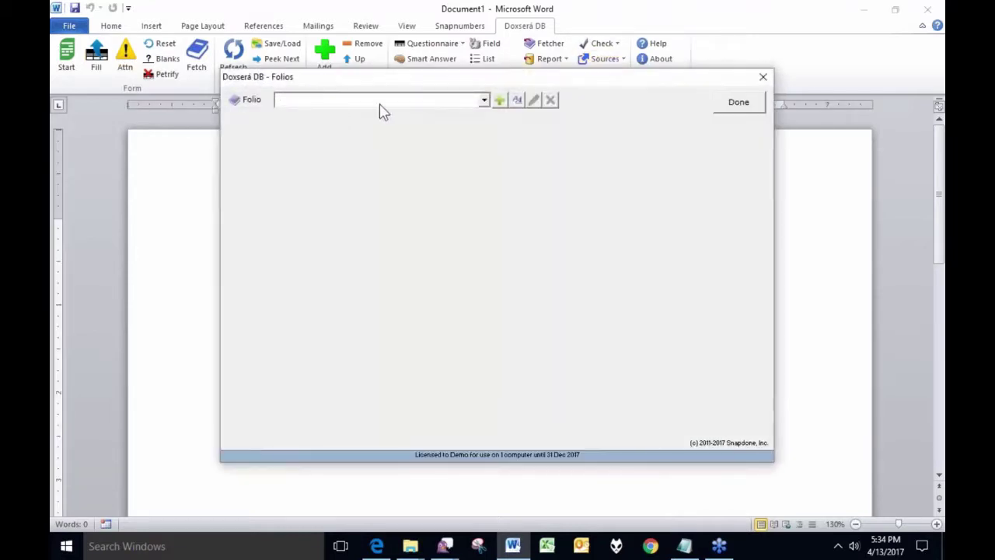
- Load the Catalog - Bargain folio and look through its passages from Ramen Noodles to Ballpoint Pen
{"action": "left_click", "coordinate": [389, 101]}
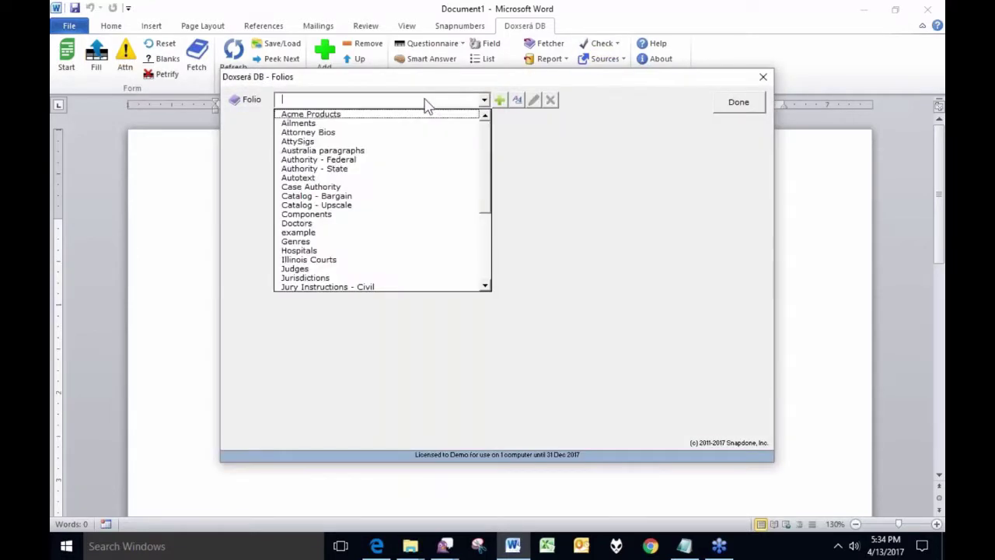
{"action": "left_click", "coordinate": [351, 198]}
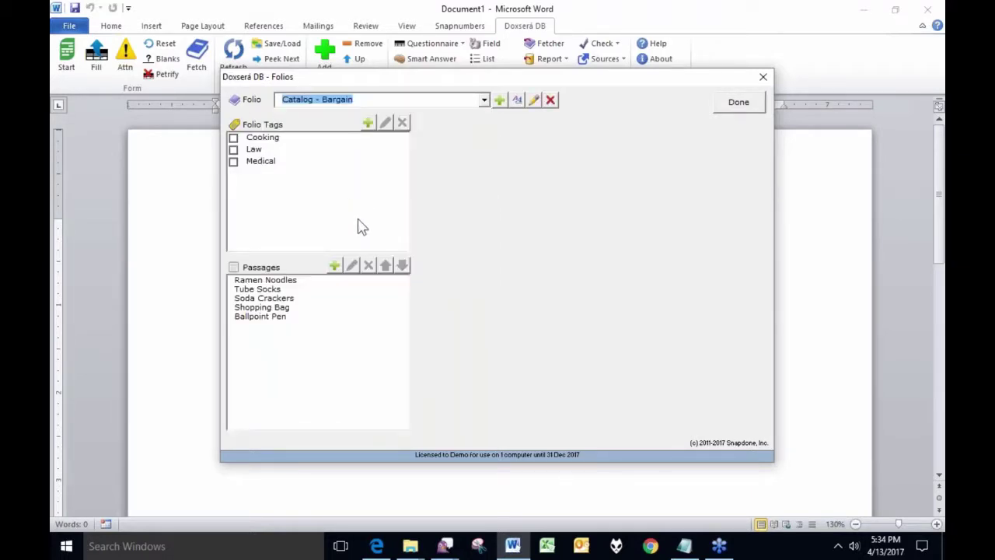
{"action": "left_click", "coordinate": [280, 282]}
{"action": "left_click", "coordinate": [278, 288]}
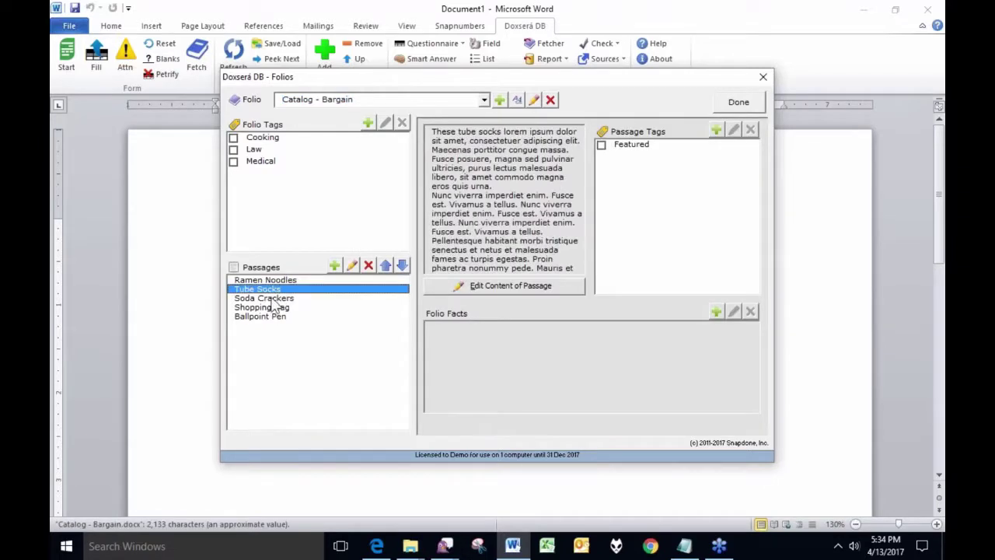
{"action": "left_click", "coordinate": [274, 298]}
{"action": "left_click", "coordinate": [273, 307]}
{"action": "left_click", "coordinate": [272, 317]}
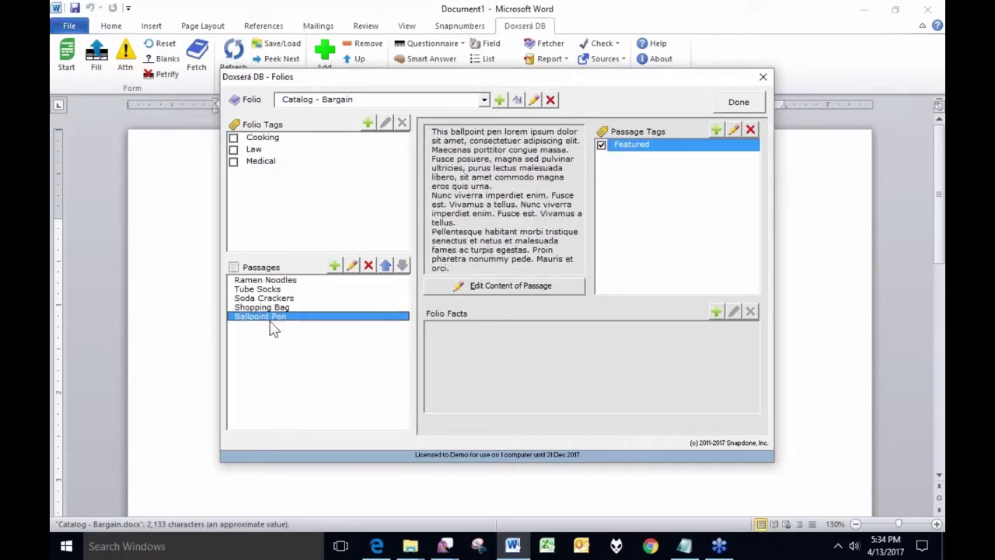
- Load the Catalog - Upscale folio and examine the content and Featured tag of its passages
{"action": "left_click", "coordinate": [351, 101]}
{"action": "left_click", "coordinate": [347, 124]}
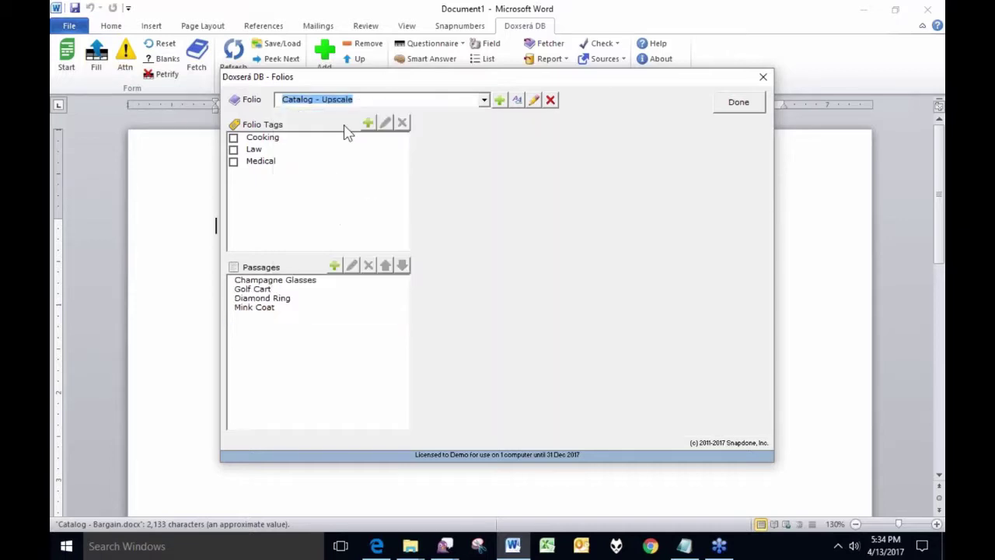
{"action": "left_click", "coordinate": [273, 288]}
{"action": "left_click", "coordinate": [273, 299]}
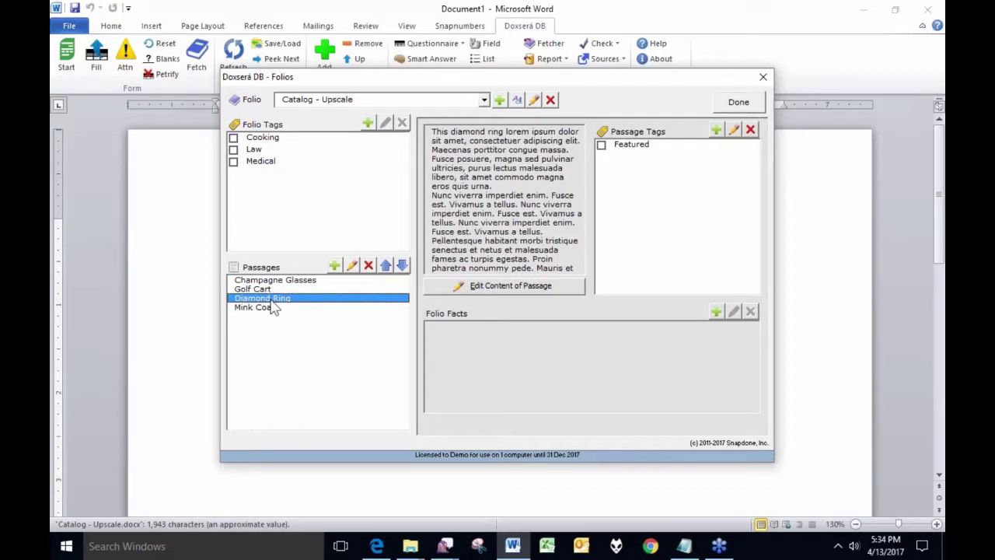
{"action": "left_click", "coordinate": [271, 309]}
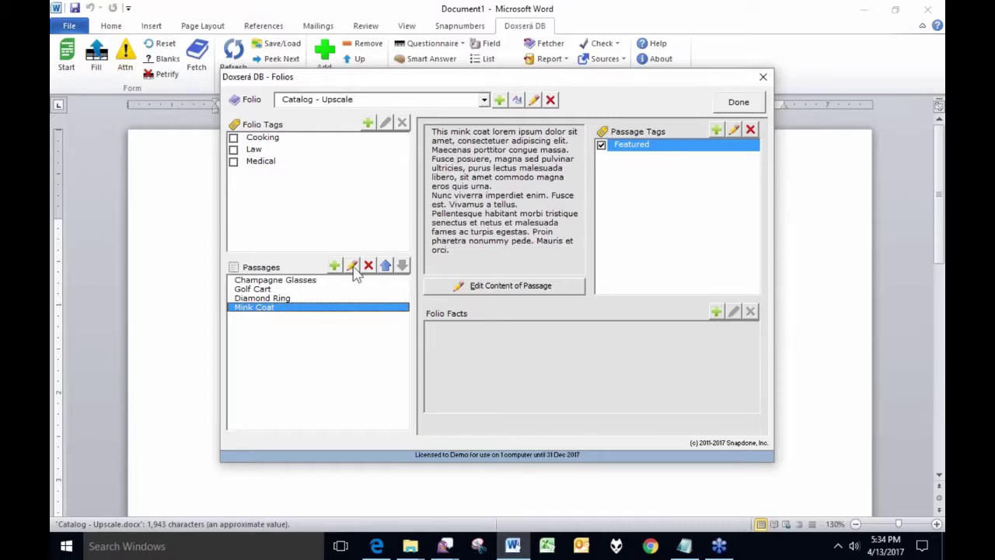
{"action": "left_click", "coordinate": [273, 299]}
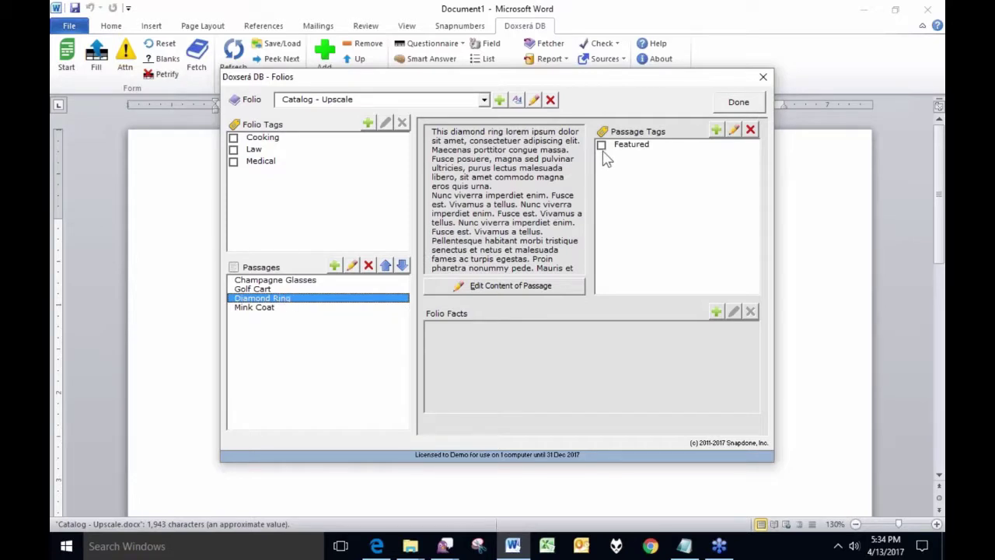
{"action": "left_click", "coordinate": [263, 289]}
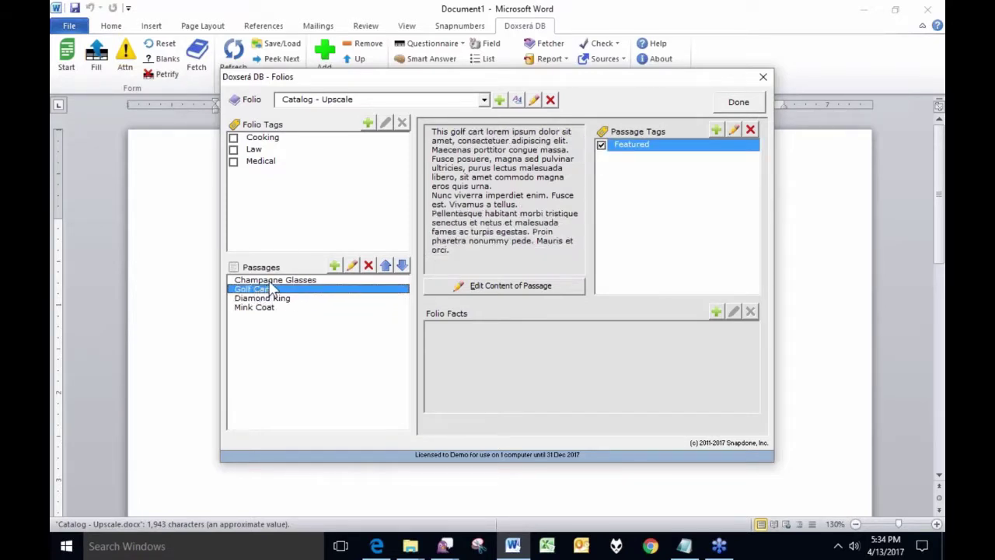
{"action": "left_click", "coordinate": [268, 281]}
{"action": "left_click", "coordinate": [262, 291]}
{"action": "left_click", "coordinate": [267, 308]}
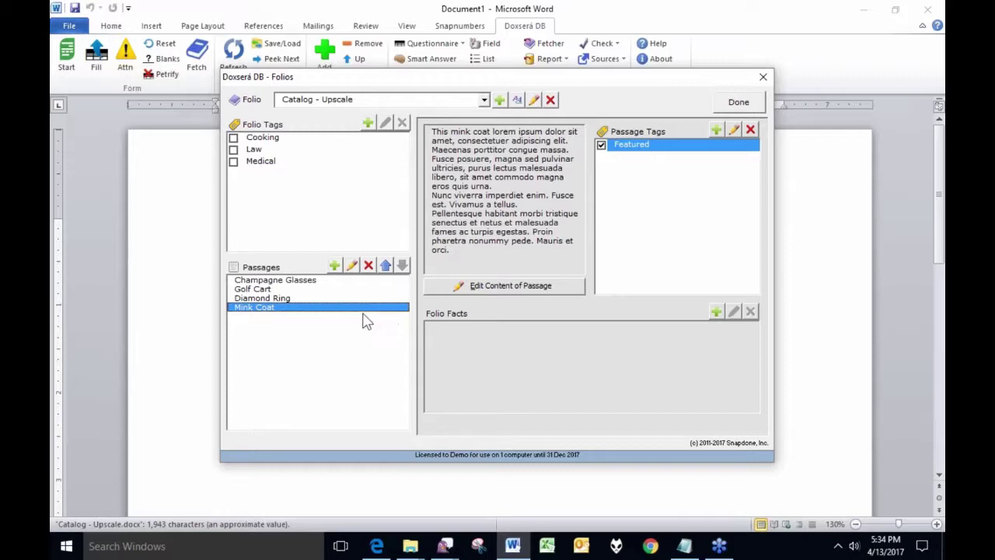
- Return to the Catalog - Bargain folio and check which of its passages carry the Featured tag
{"action": "left_click", "coordinate": [371, 102]}
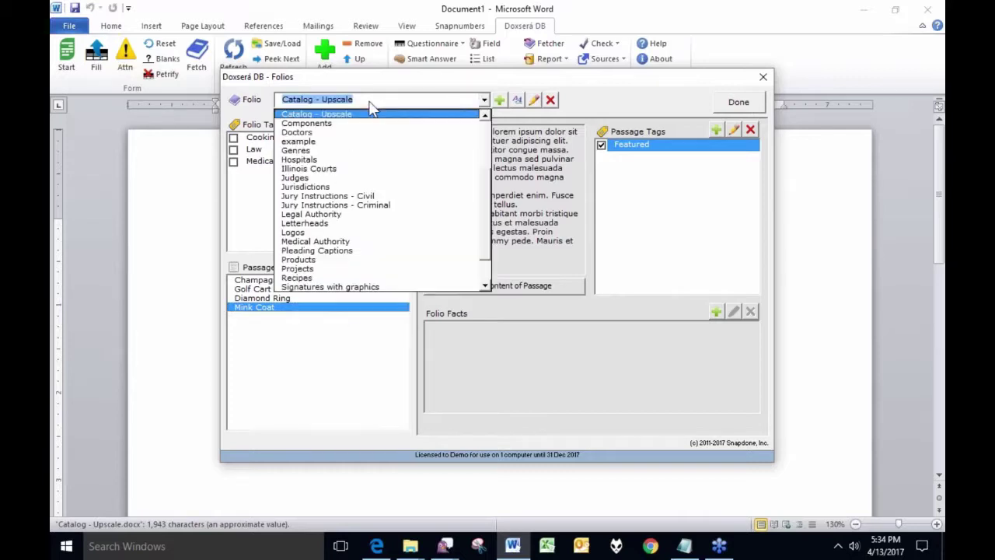
{"action": "left_click", "coordinate": [485, 114]}
{"action": "left_click", "coordinate": [416, 116]}
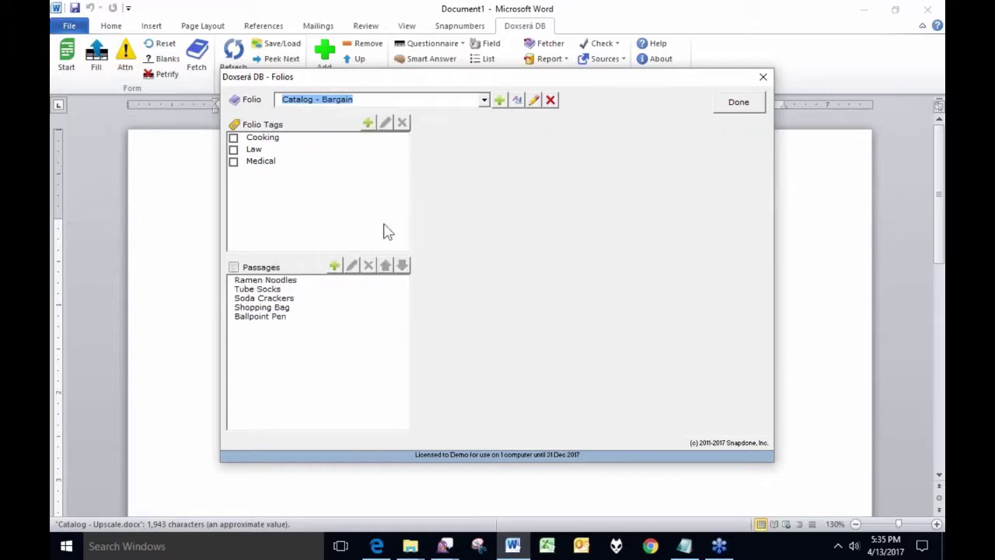
{"action": "left_click", "coordinate": [285, 281]}
{"action": "left_click", "coordinate": [277, 289]}
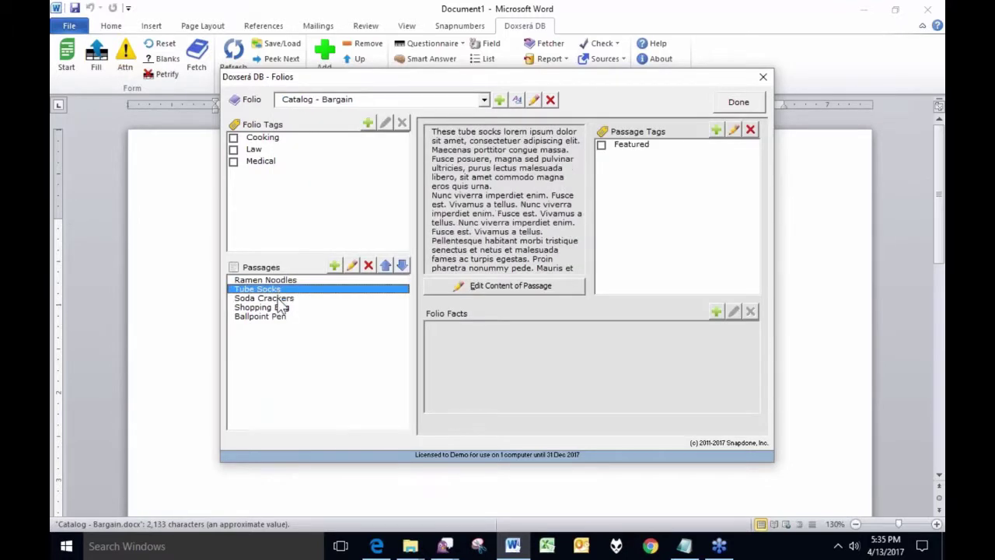
{"action": "left_click", "coordinate": [278, 298]}
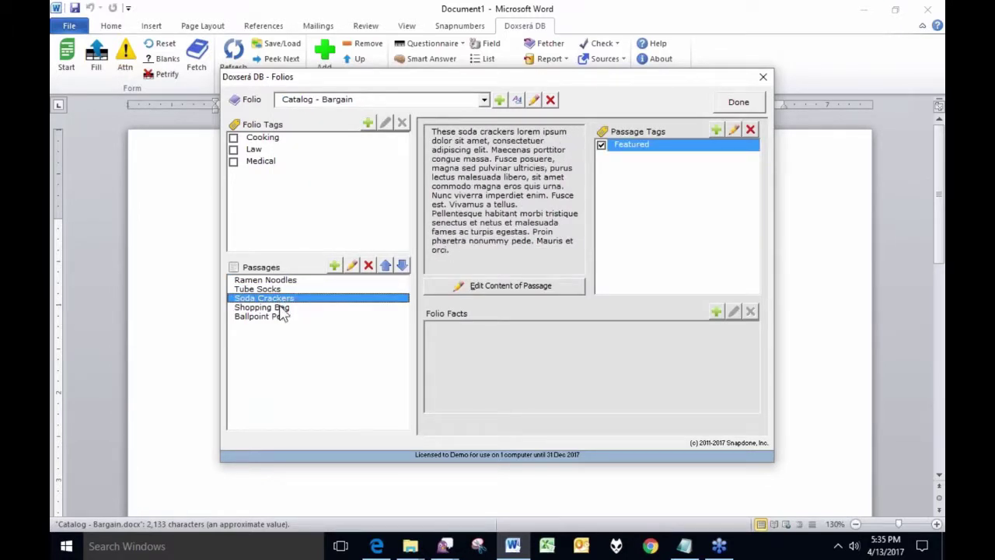
{"action": "left_click", "coordinate": [282, 308]}
{"action": "left_click", "coordinate": [280, 317]}
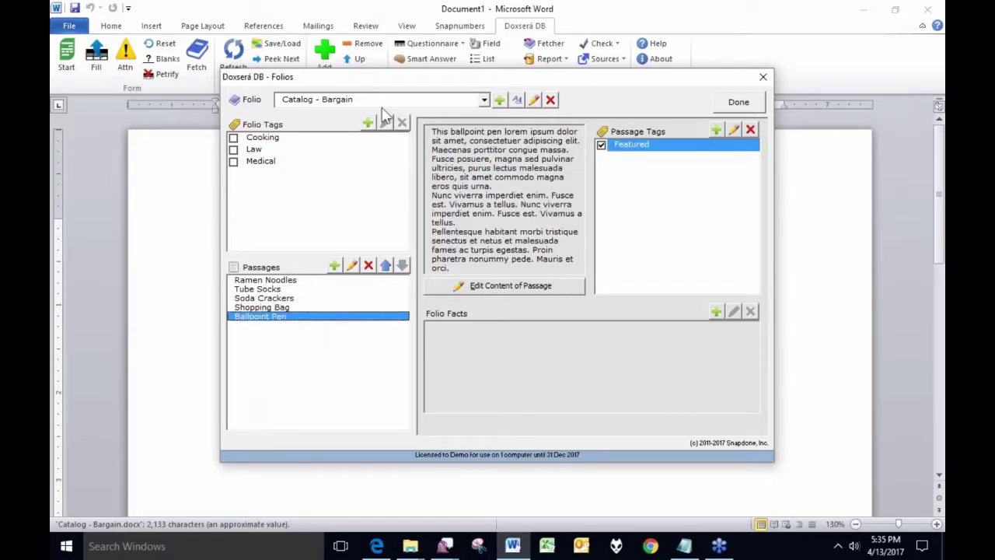
- Load the State Sales Policies folio and open the content of its AL passage for editing
{"action": "left_click", "coordinate": [436, 101]}
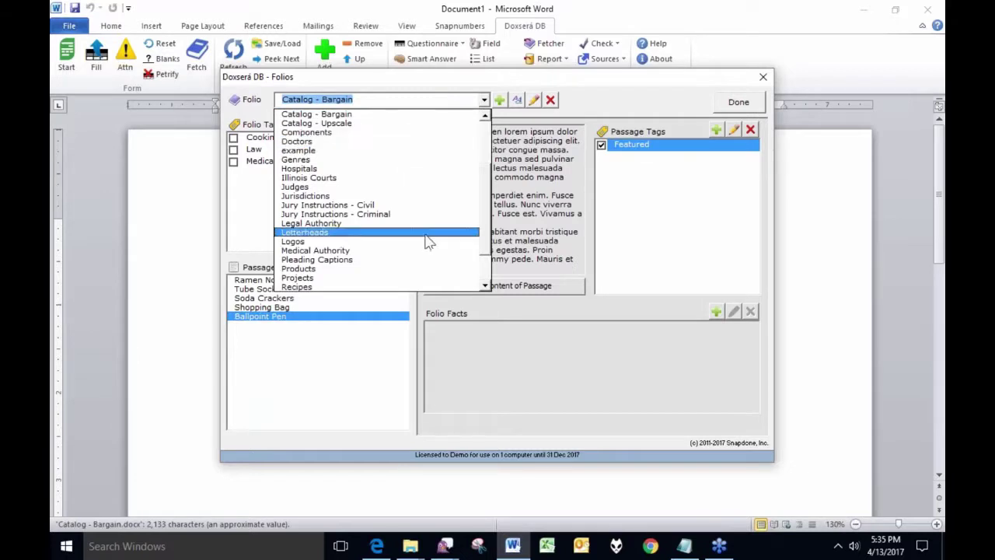
{"action": "scroll", "coordinate": [408, 206], "scroll_direction": "down", "scroll_amount": 2}
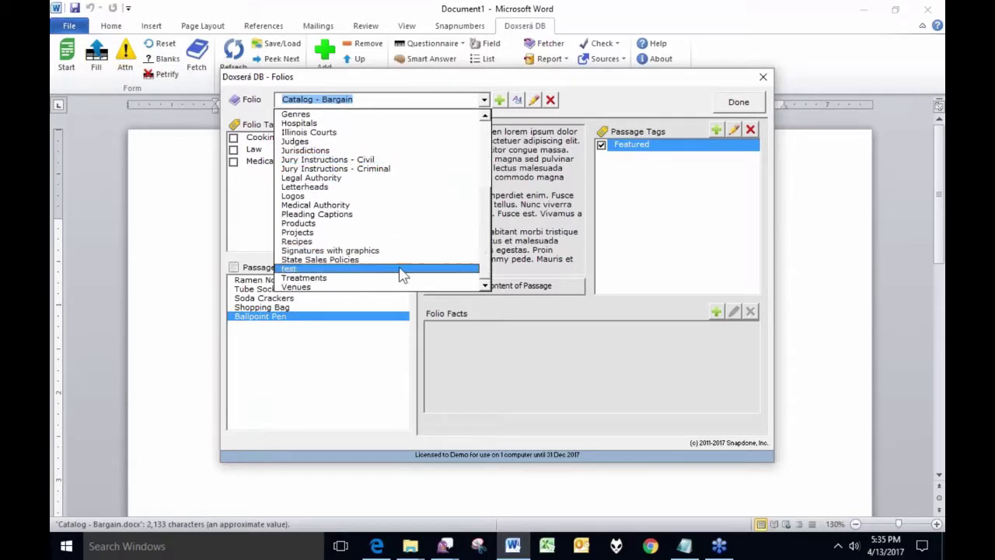
{"action": "left_click", "coordinate": [354, 259]}
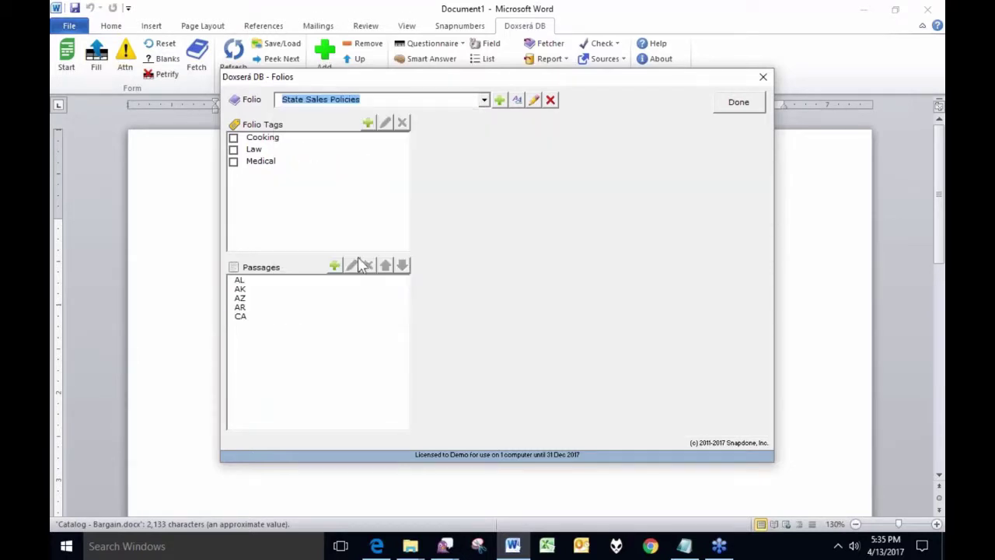
{"action": "left_click", "coordinate": [307, 280]}
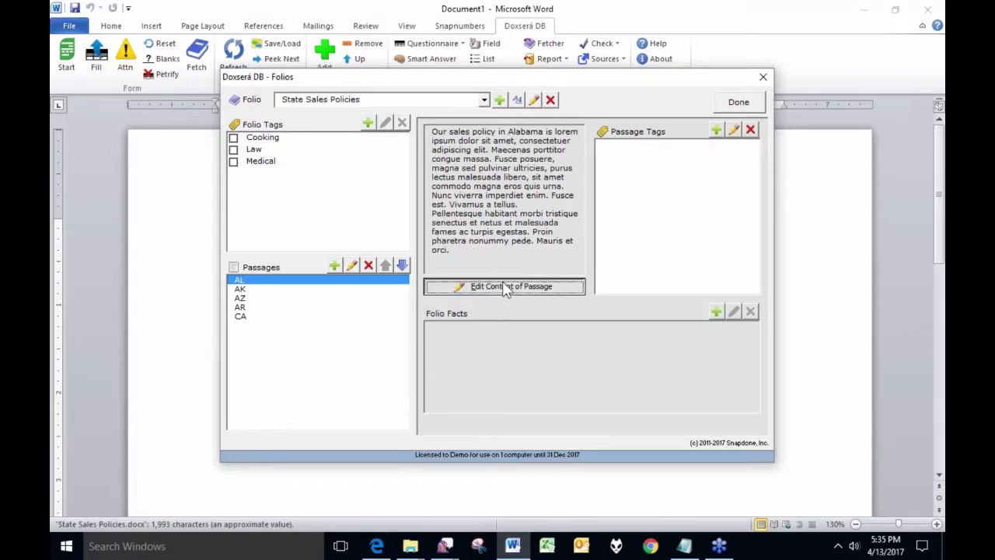
{"action": "left_click", "coordinate": [505, 287]}
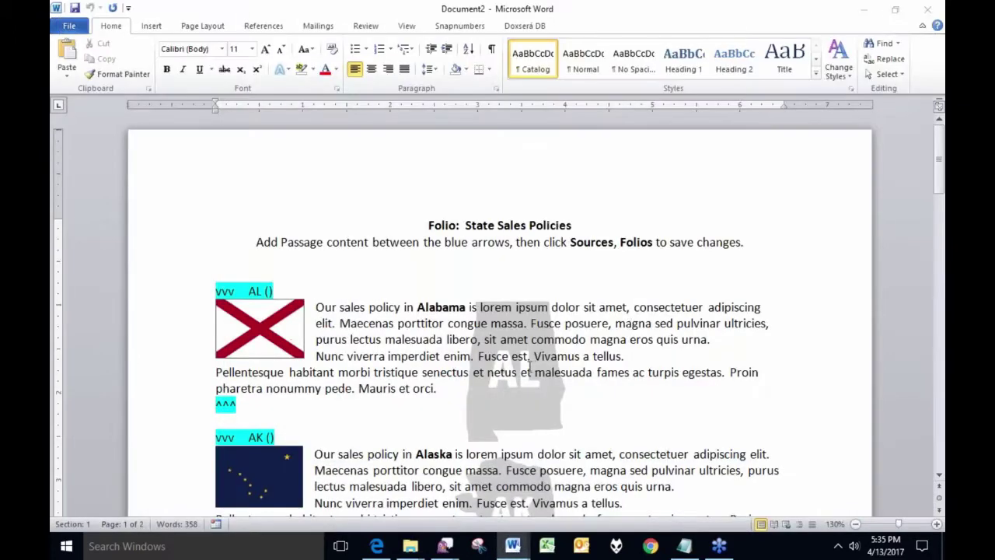
- Examine the state passages in the State Sales Policies folio document, from Alabama through California
{"action": "scroll", "coordinate": [530, 366], "scroll_direction": "down", "scroll_amount": 2}
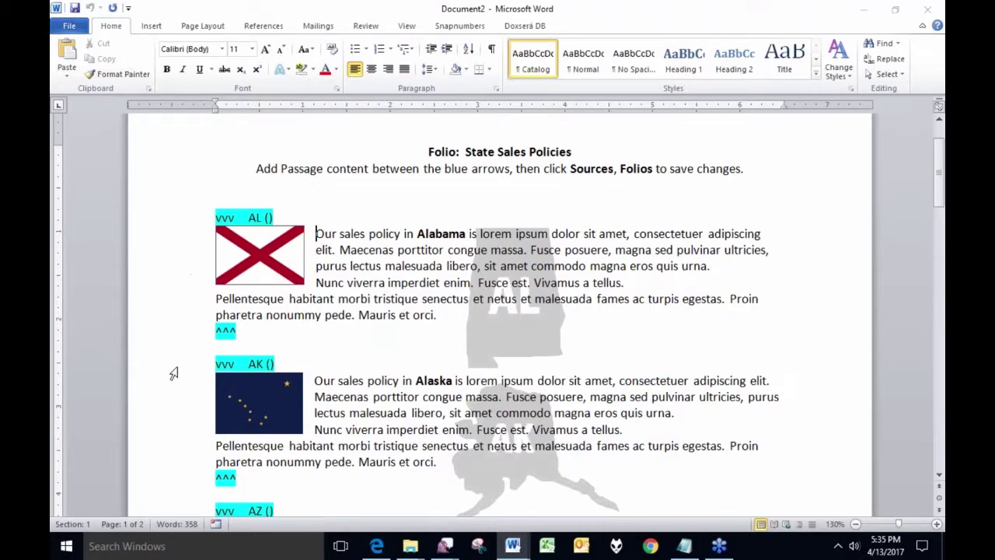
{"action": "scroll", "coordinate": [174, 376], "scroll_direction": "down", "scroll_amount": 2}
{"action": "scroll", "coordinate": [176, 388], "scroll_direction": "down", "scroll_amount": 4}
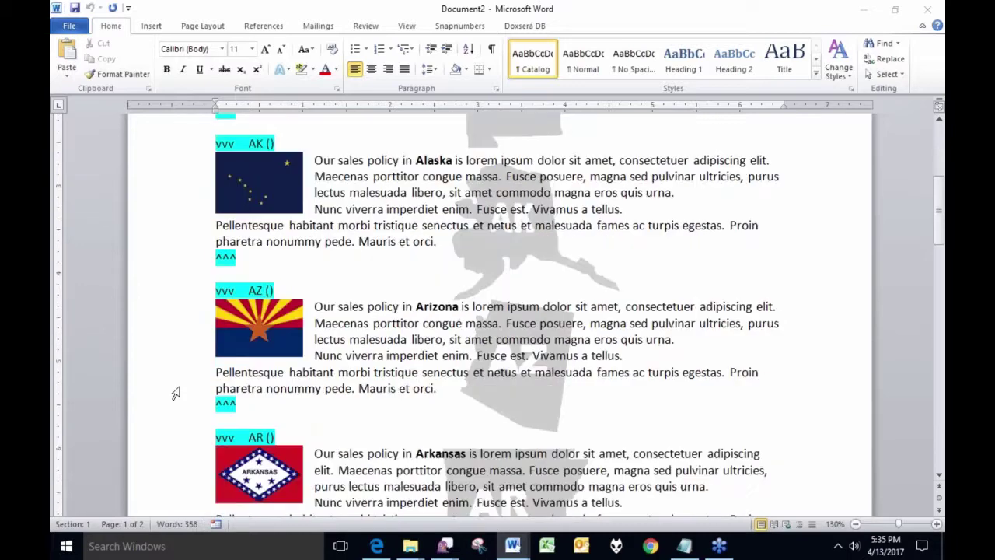
{"action": "scroll", "coordinate": [175, 397], "scroll_direction": "down", "scroll_amount": 4}
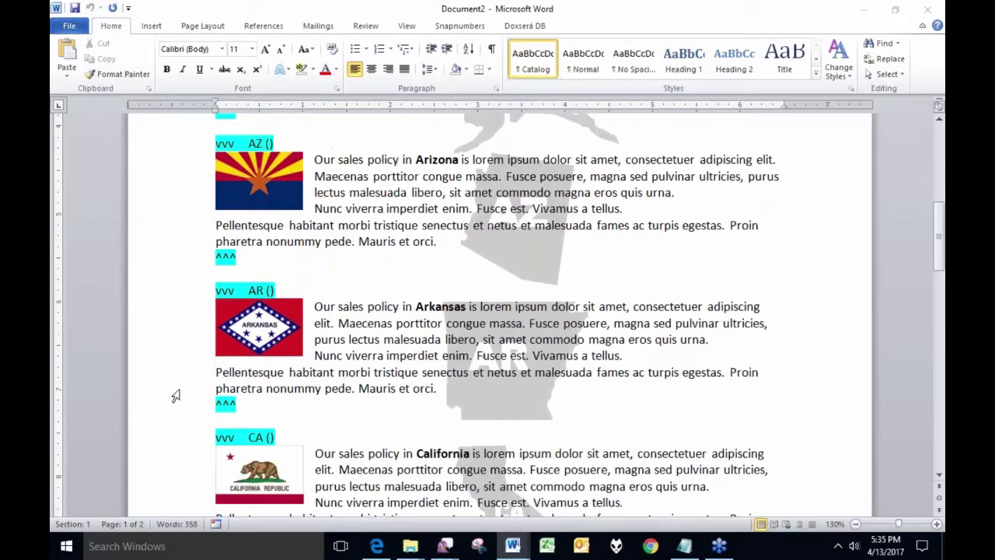
{"action": "scroll", "coordinate": [176, 397], "scroll_direction": "down", "scroll_amount": 2}
{"action": "scroll", "coordinate": [176, 397], "scroll_direction": "up", "scroll_amount": 6}
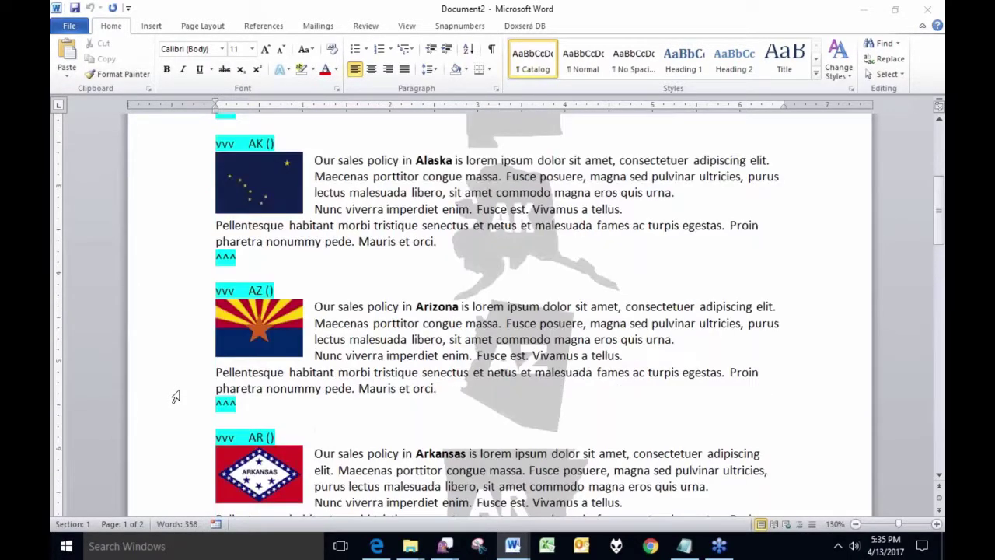
{"action": "scroll", "coordinate": [176, 396], "scroll_direction": "up", "scroll_amount": 2}
{"action": "scroll", "coordinate": [258, 311], "scroll_direction": "up", "scroll_amount": 2}
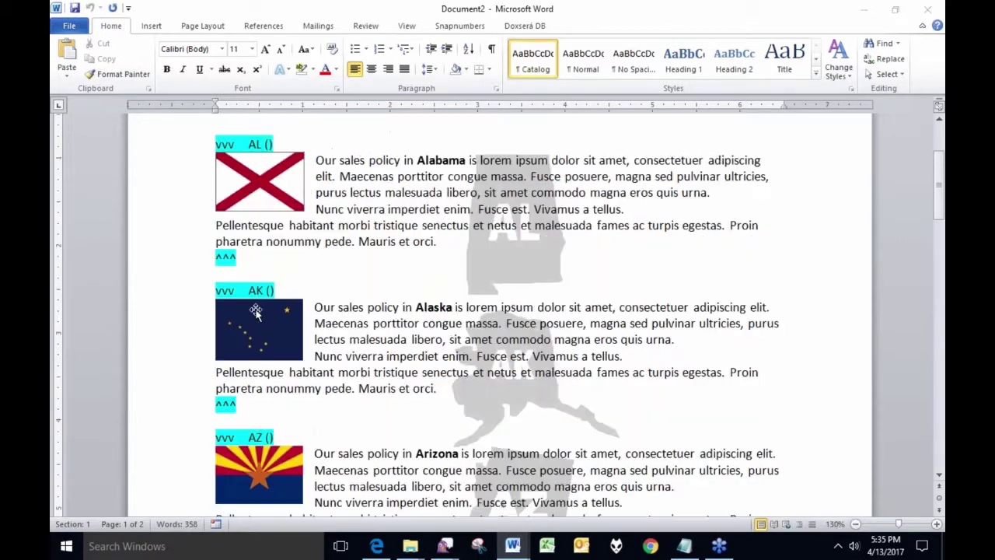
- Check the opening words of the Alaska passage and close the folio document without saving it
{"action": "left_click_drag", "start_coordinate": [317, 308], "coordinate": [453, 308]}
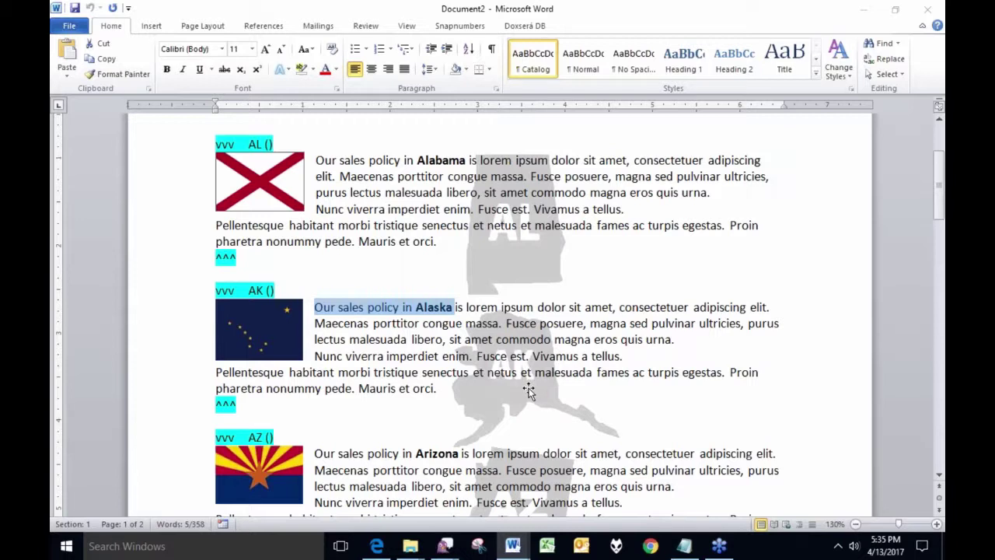
{"action": "left_click", "coordinate": [388, 210]}
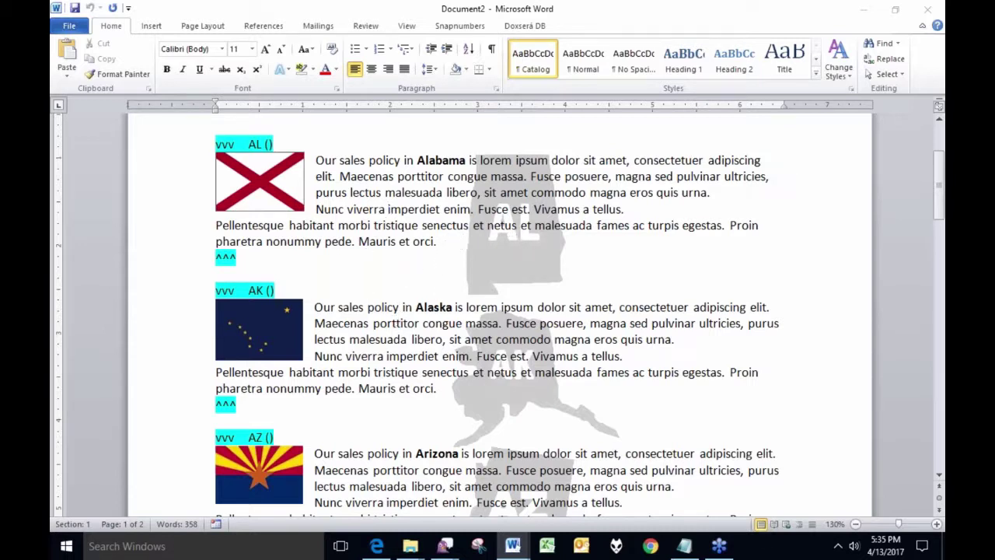
{"action": "left_click", "coordinate": [74, 30]}
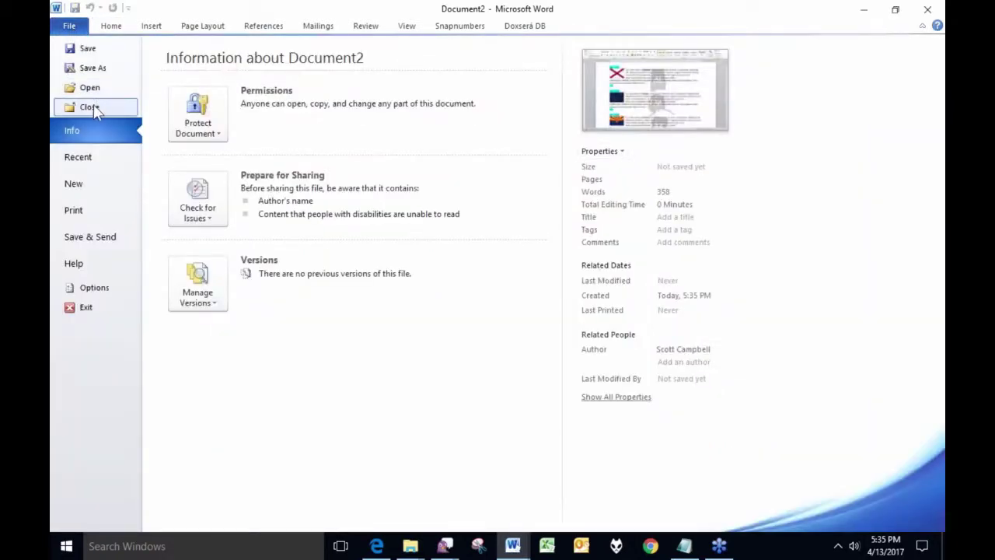
{"action": "left_click", "coordinate": [93, 107]}
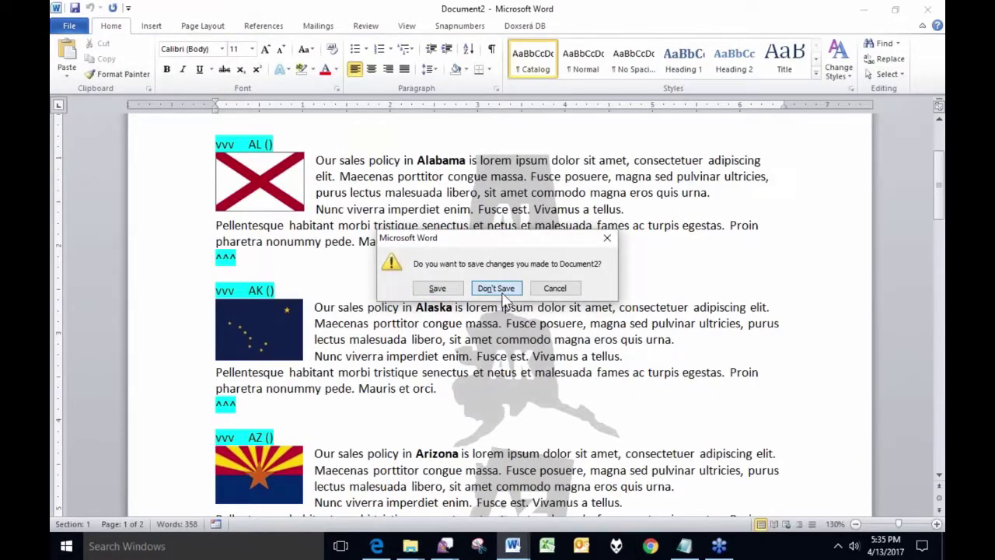
{"action": "left_click", "coordinate": [503, 289]}
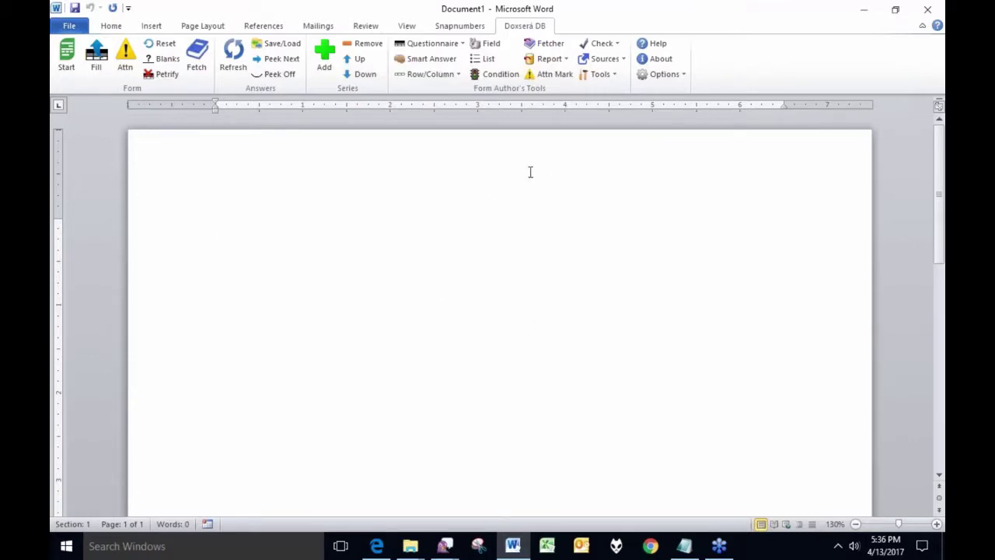
- Open the Acme wrapper from the Doxserá DB sources, examine its header, watermark and footer, and close it
{"action": "left_click", "coordinate": [612, 62]}
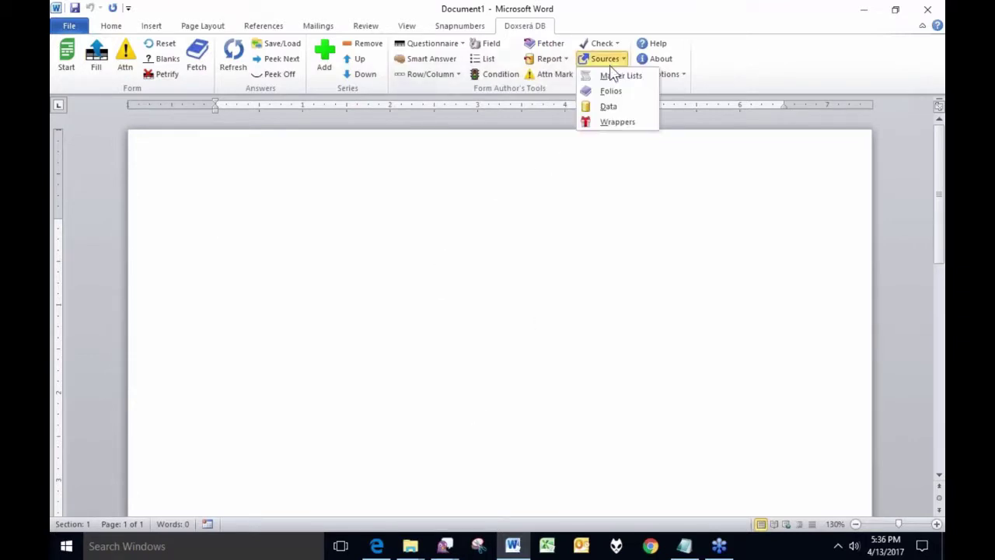
{"action": "left_click", "coordinate": [616, 122]}
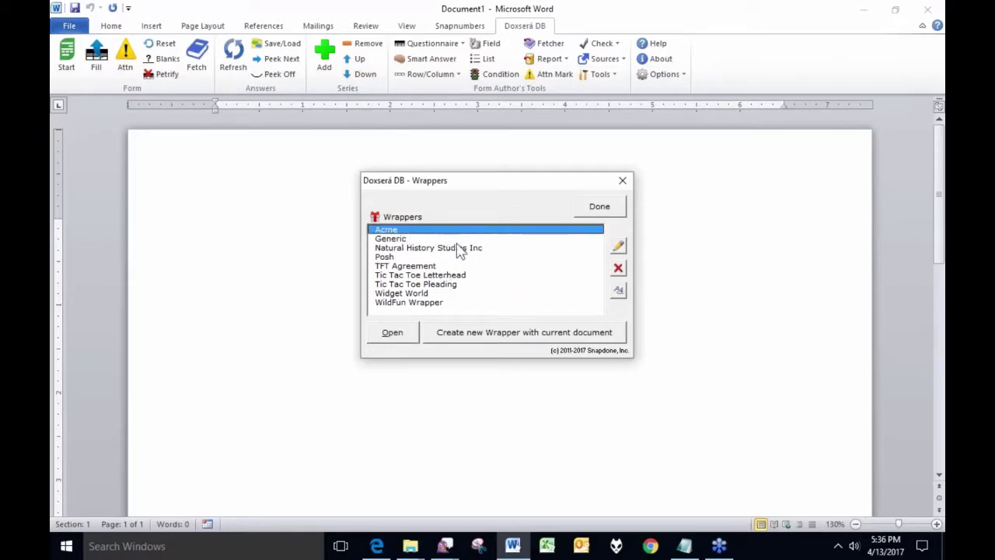
{"action": "left_click", "coordinate": [392, 333]}
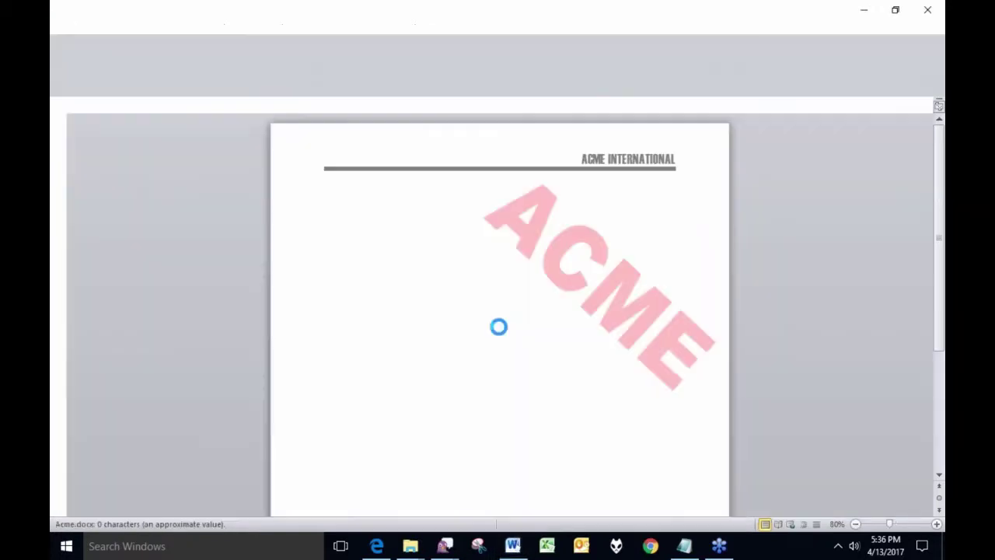
{"action": "left_click", "coordinate": [615, 315]}
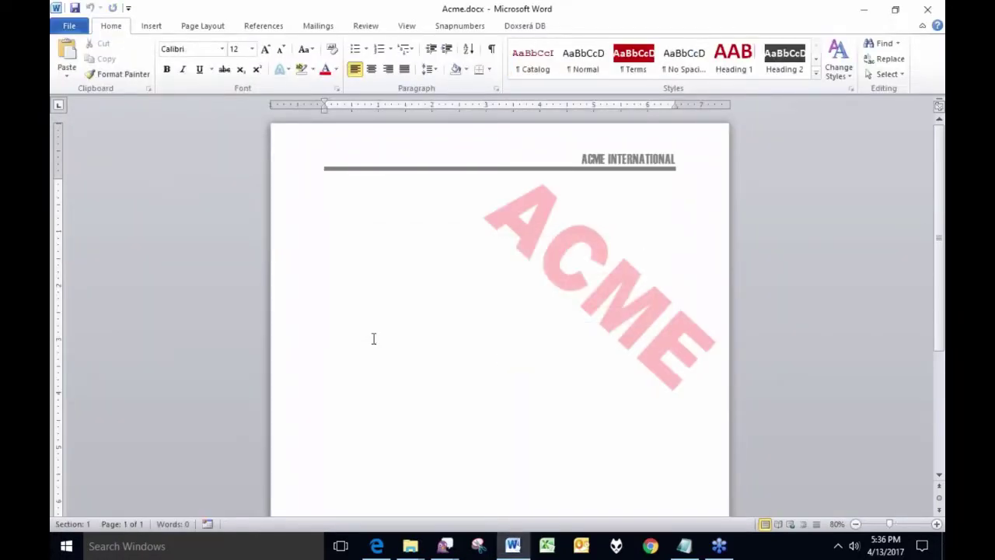
{"action": "scroll", "coordinate": [301, 347], "scroll_direction": "down", "scroll_amount": 5}
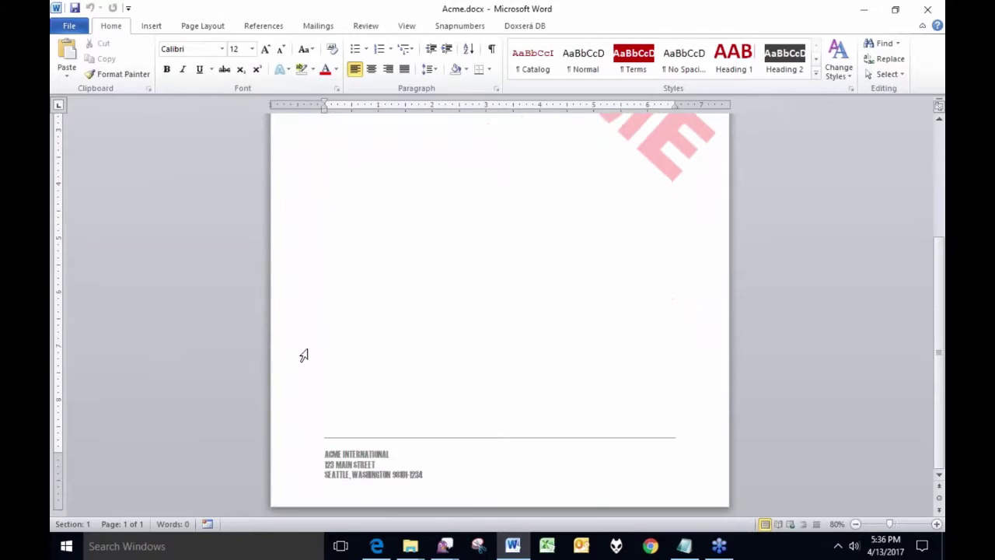
{"action": "scroll", "coordinate": [304, 355], "scroll_direction": "up", "scroll_amount": 5}
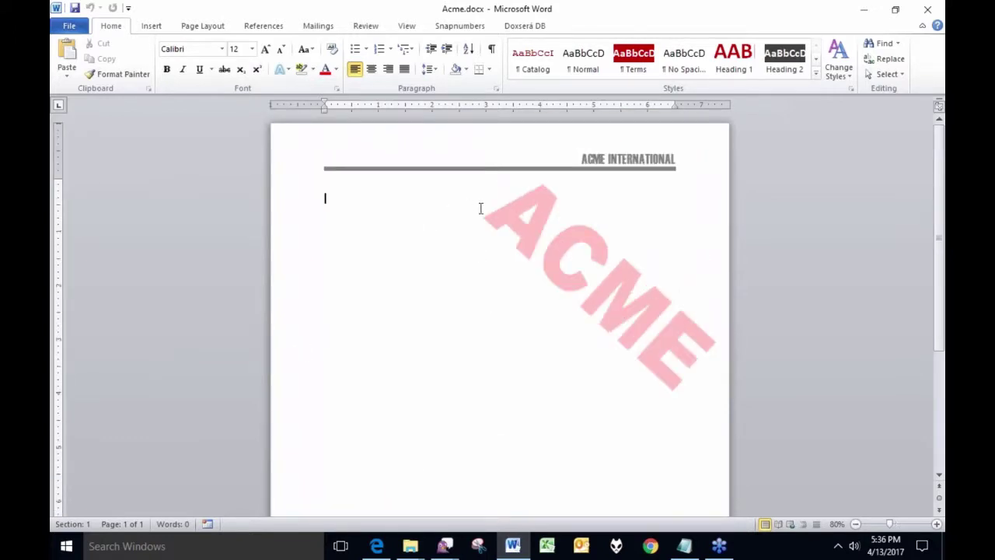
{"action": "left_click", "coordinate": [69, 25]}
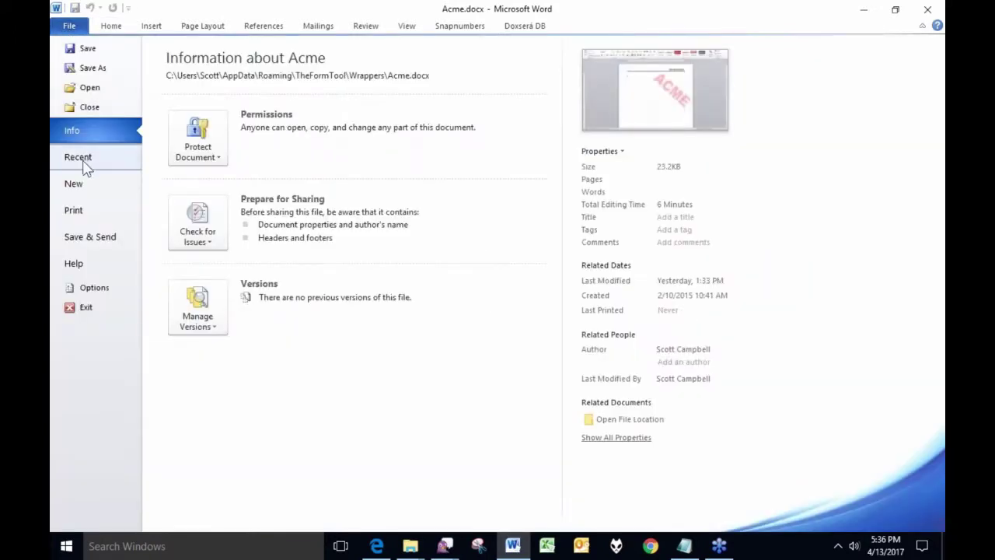
{"action": "left_click", "coordinate": [84, 109]}
- Open the Posh wrapper from the Doxserá DB sources, examine its letterhead and page border down to the page end, and close it
{"action": "left_click", "coordinate": [522, 31]}
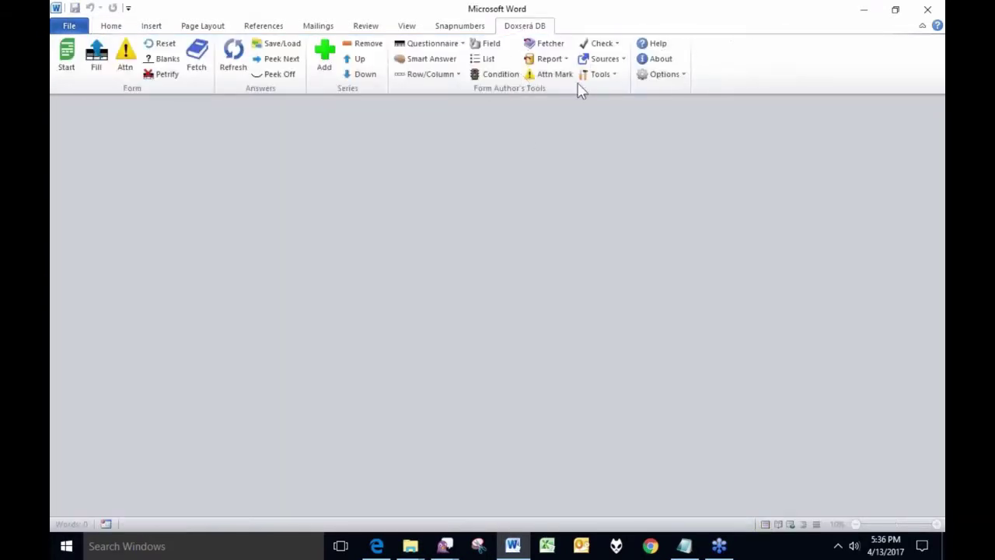
{"action": "left_click", "coordinate": [603, 59]}
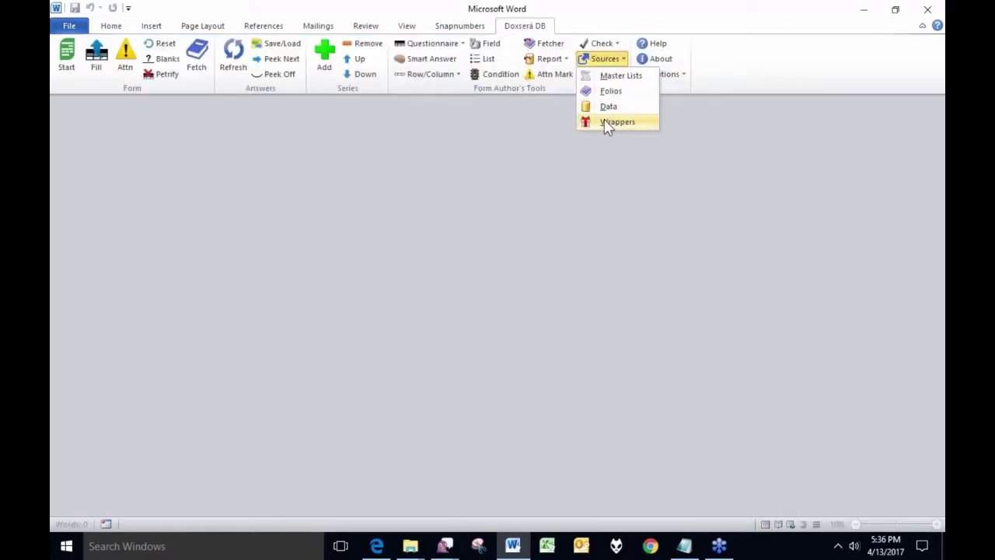
{"action": "left_click", "coordinate": [616, 122]}
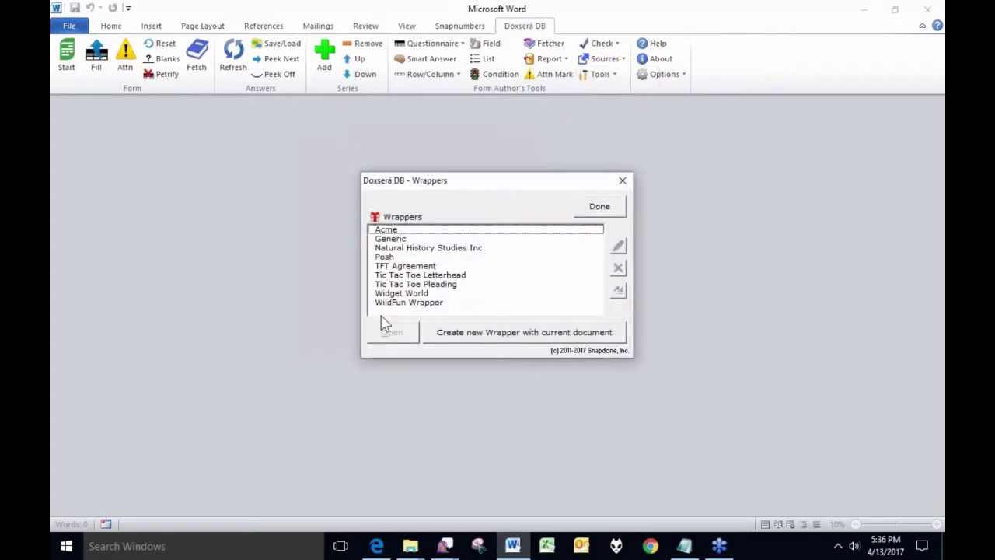
{"action": "left_click", "coordinate": [389, 257]}
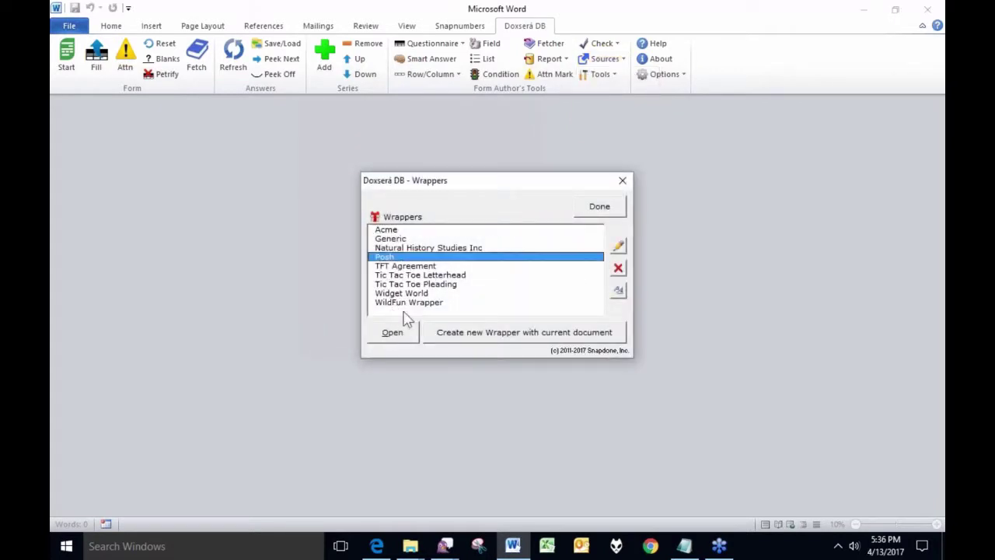
{"action": "left_click", "coordinate": [393, 333]}
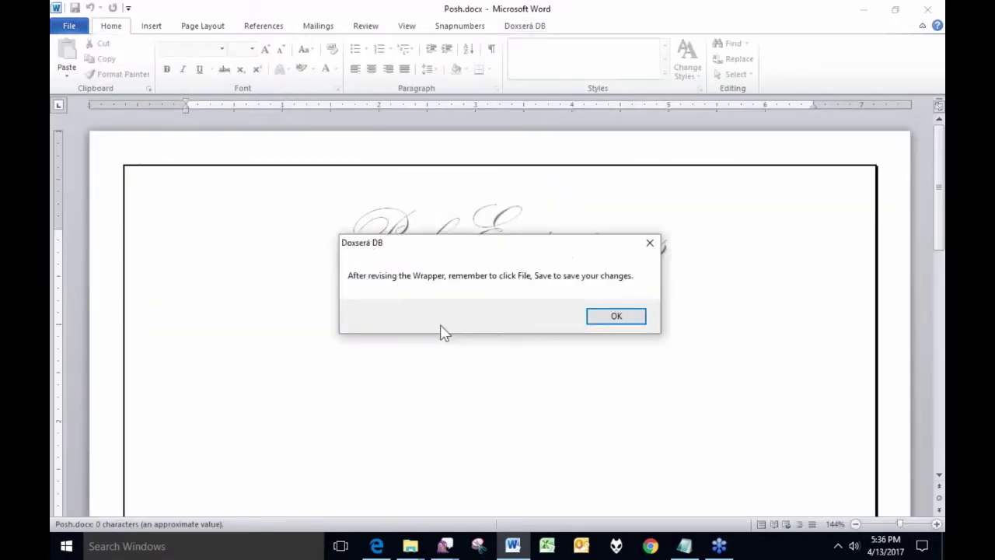
{"action": "left_click", "coordinate": [615, 318]}
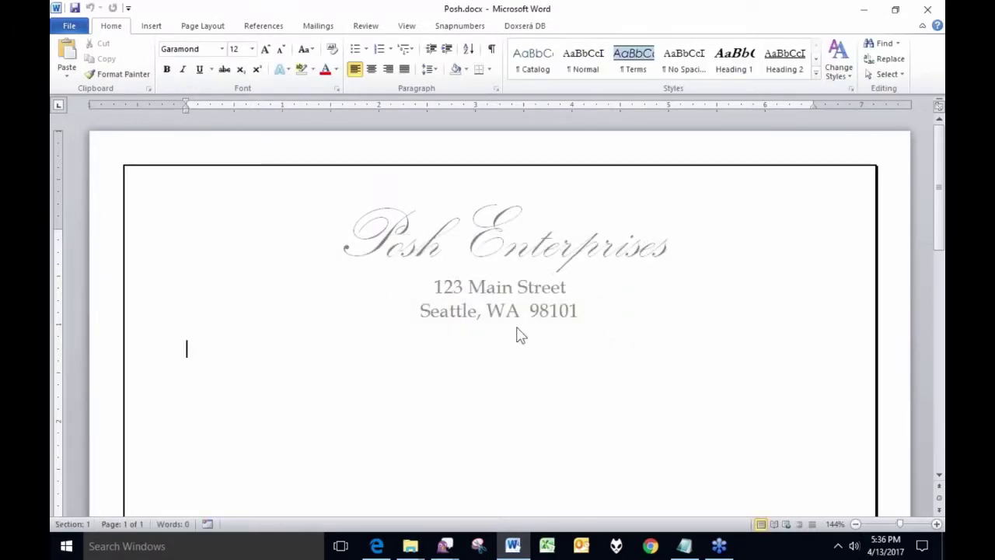
{"action": "scroll", "coordinate": [626, 362], "scroll_direction": "down", "scroll_amount": 5}
{"action": "scroll", "coordinate": [622, 362], "scroll_direction": "down", "scroll_amount": 3}
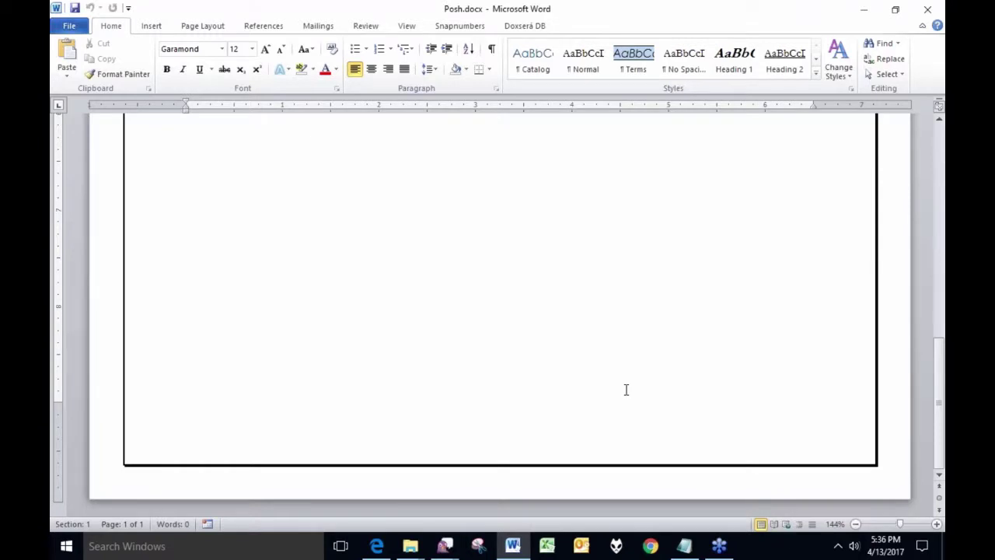
{"action": "scroll", "coordinate": [626, 385], "scroll_direction": "up", "scroll_amount": 8}
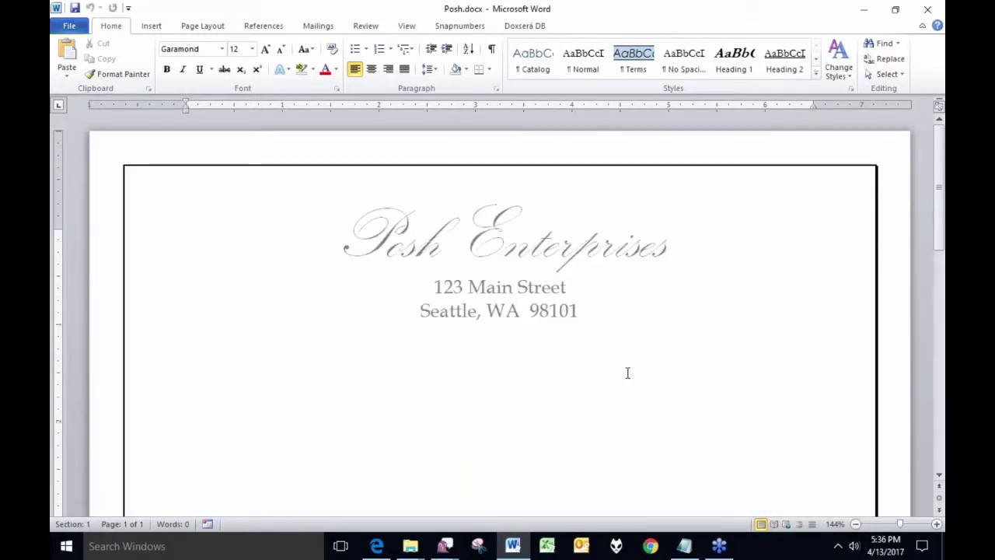
{"action": "left_click", "coordinate": [70, 25]}
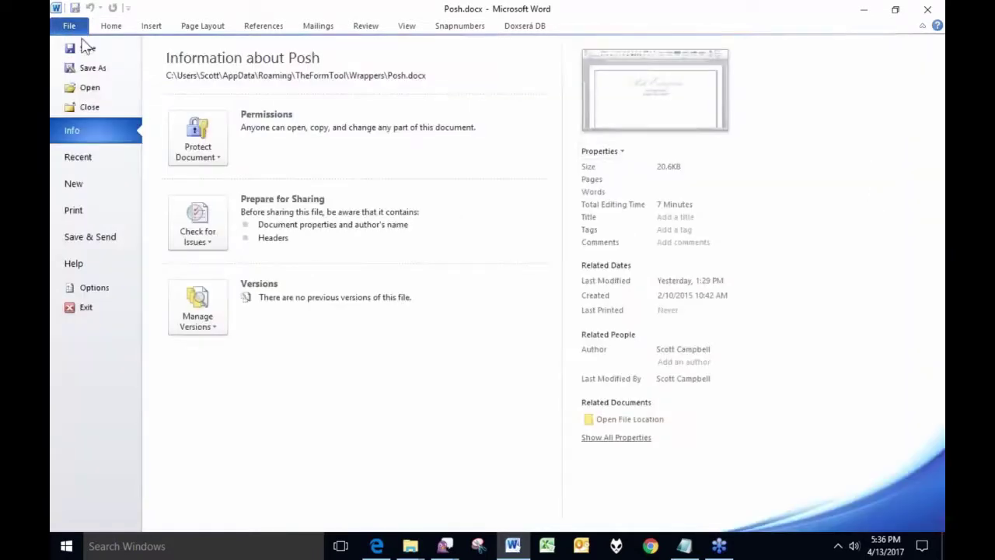
{"action": "left_click", "coordinate": [90, 104]}
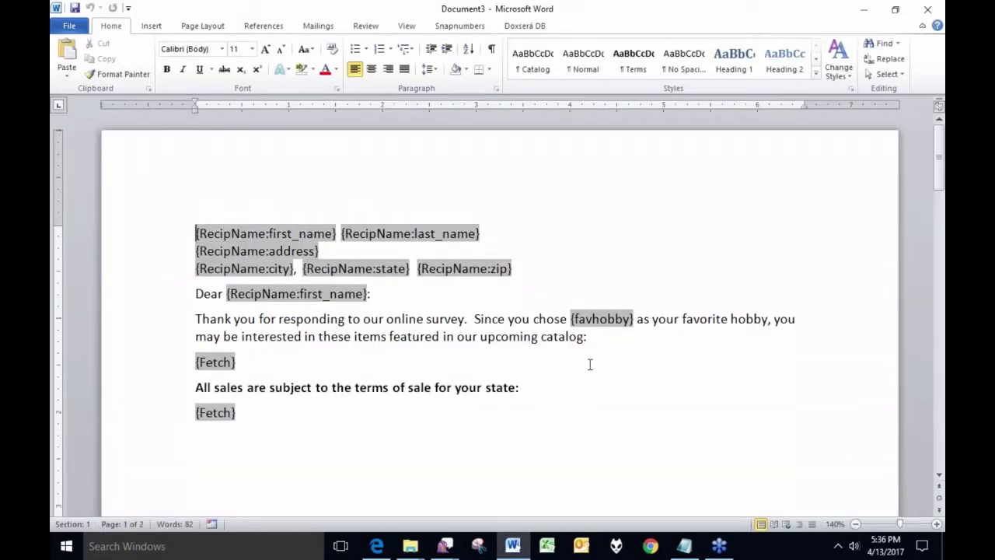
- Examine the form letter's recipient fields, the favhobby field, both Fetch fields and the recipient's state field
{"action": "left_click_drag", "start_coordinate": [163, 232], "coordinate": [142, 278]}
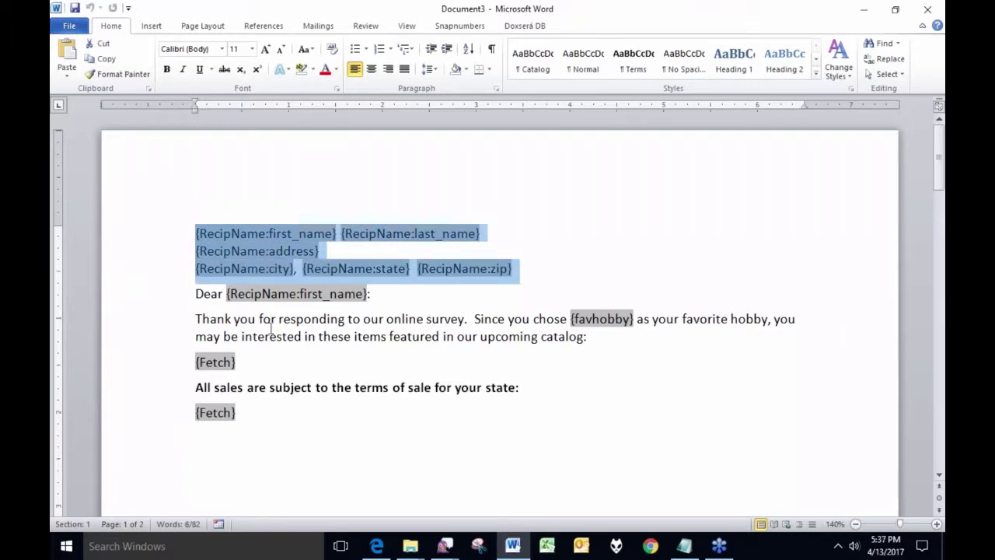
{"action": "left_click_drag", "start_coordinate": [571, 321], "coordinate": [634, 319]}
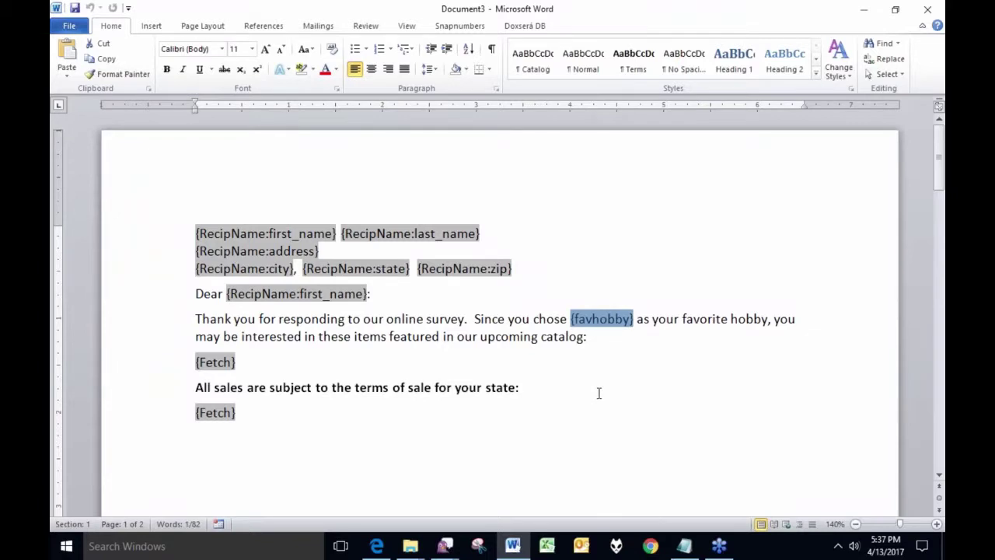
{"action": "left_click", "coordinate": [160, 366]}
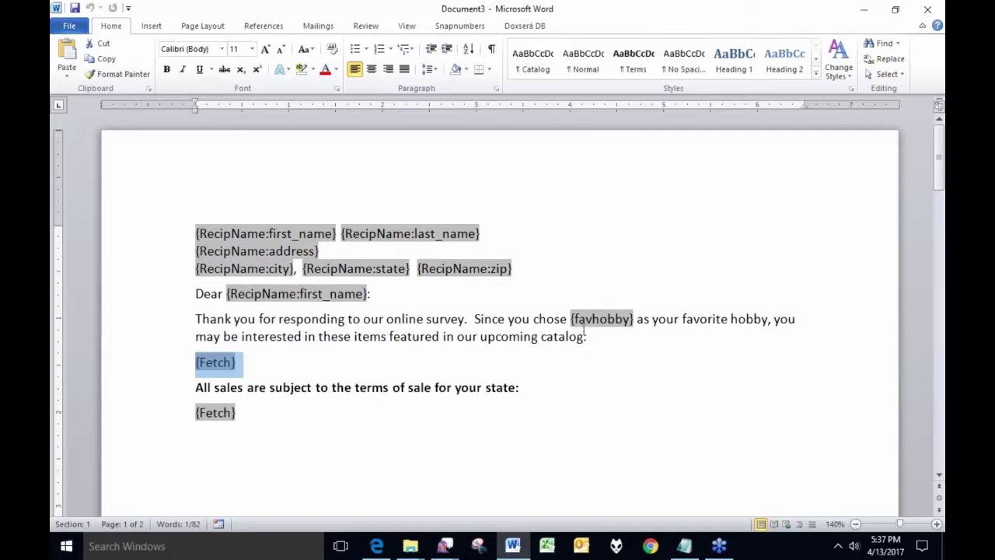
{"action": "left_click", "coordinate": [173, 416]}
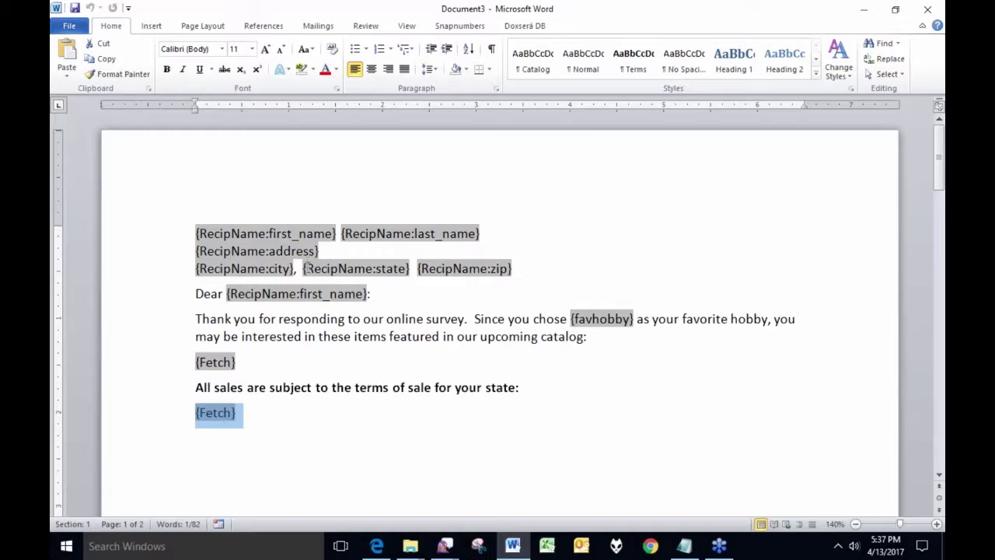
{"action": "left_click_drag", "start_coordinate": [307, 268], "coordinate": [405, 269]}
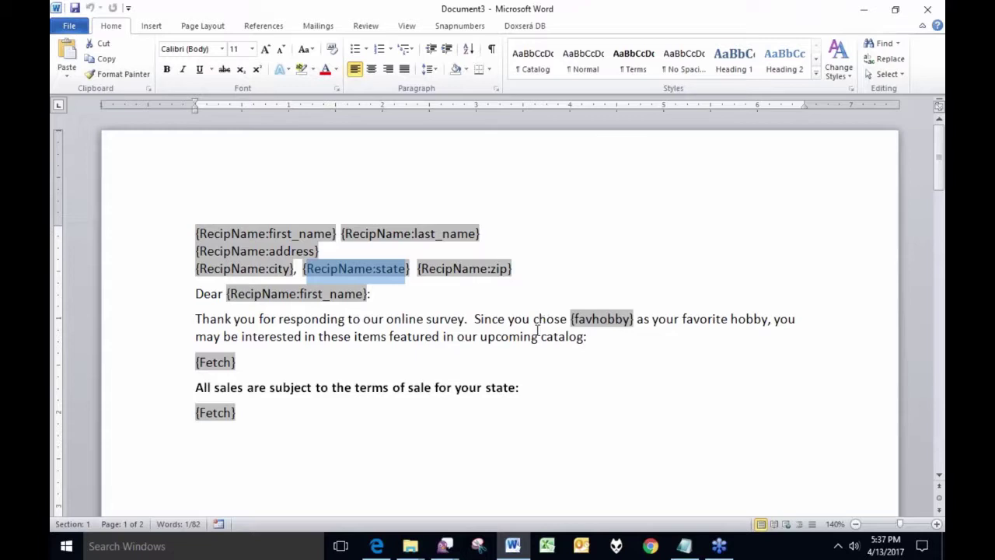
- Answer "Choose a recipient" in the questionnaire by fetching the first person listed in the data source
{"action": "scroll", "coordinate": [537, 330], "scroll_direction": "down", "scroll_amount": 12}
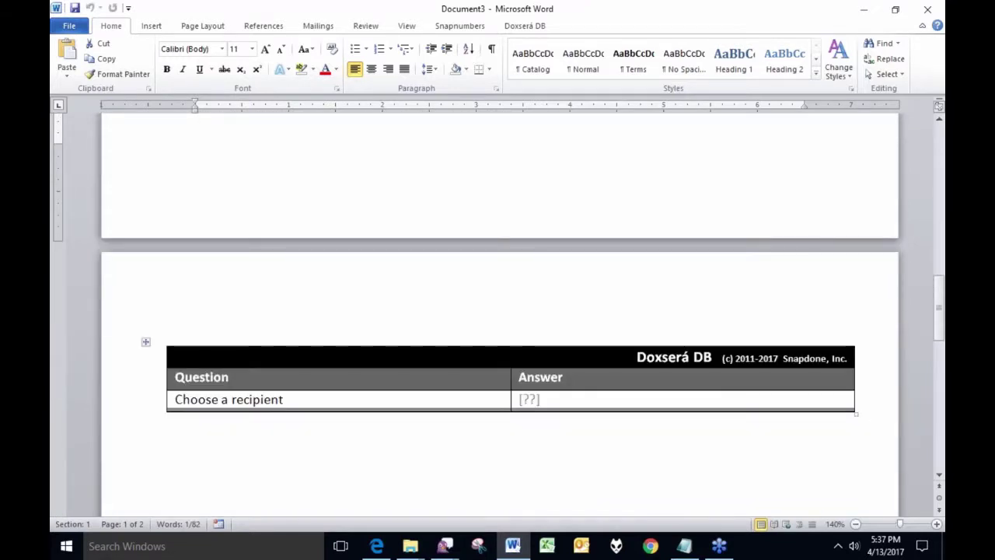
{"action": "left_click", "coordinate": [534, 399]}
{"action": "left_click", "coordinate": [528, 400]}
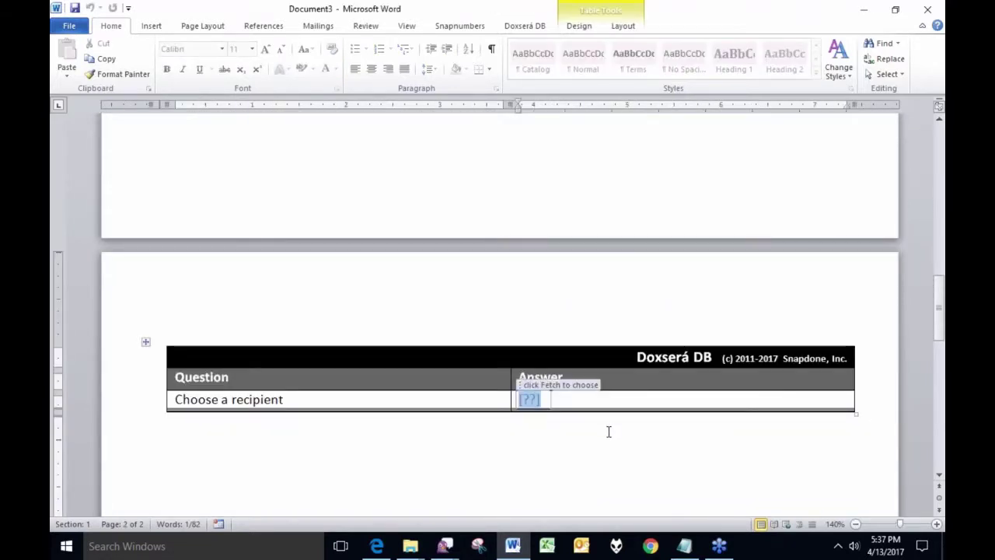
{"action": "left_click", "coordinate": [534, 25]}
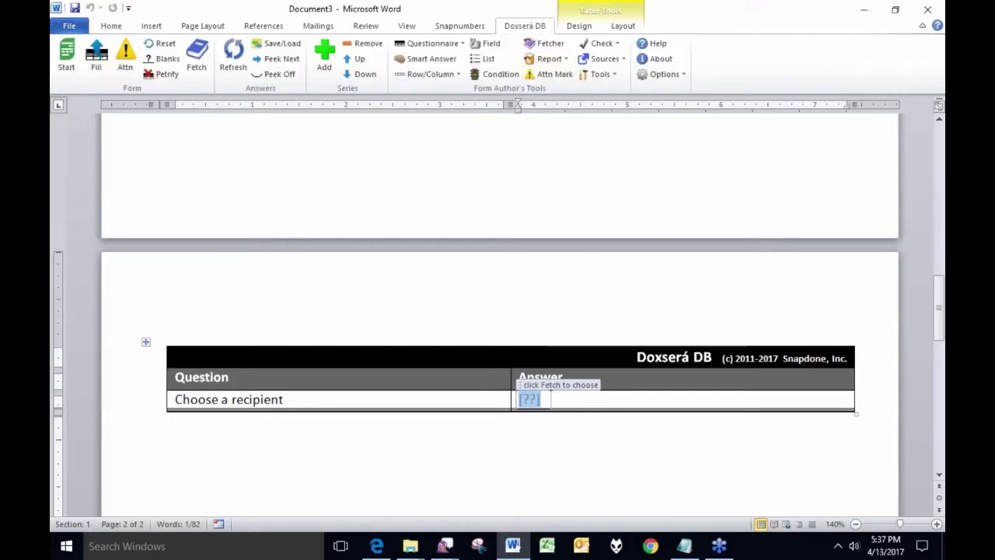
{"action": "left_click", "coordinate": [199, 63]}
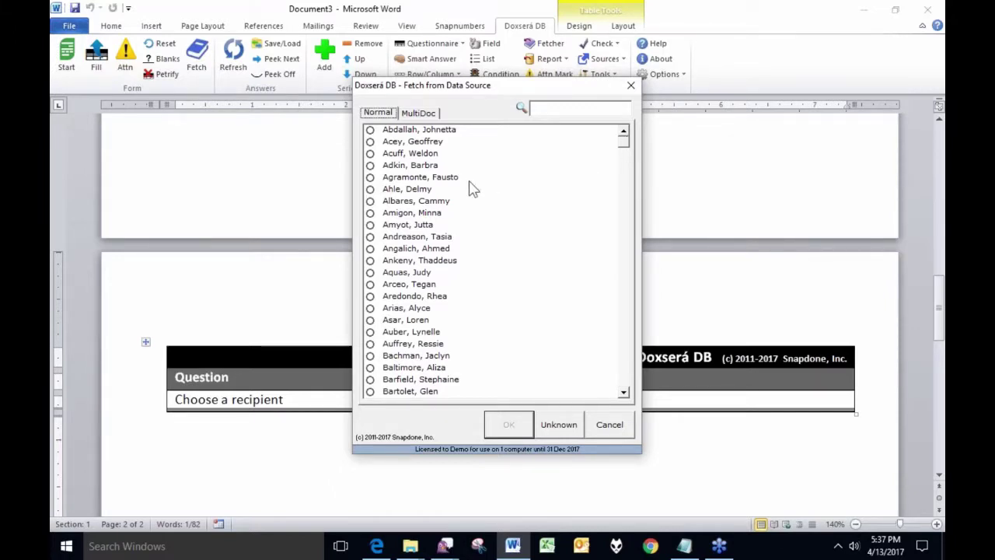
{"action": "left_click", "coordinate": [427, 166]}
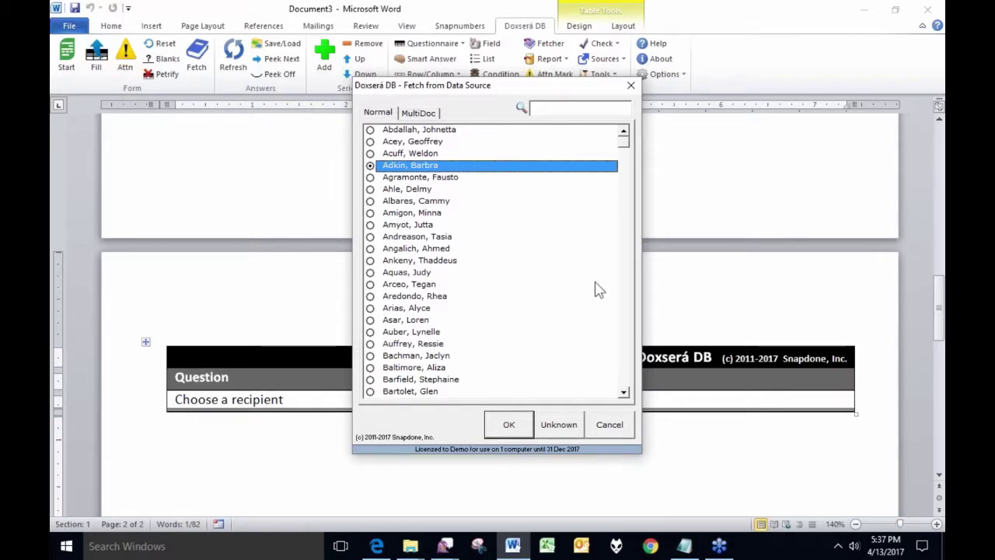
{"action": "left_click", "coordinate": [450, 131]}
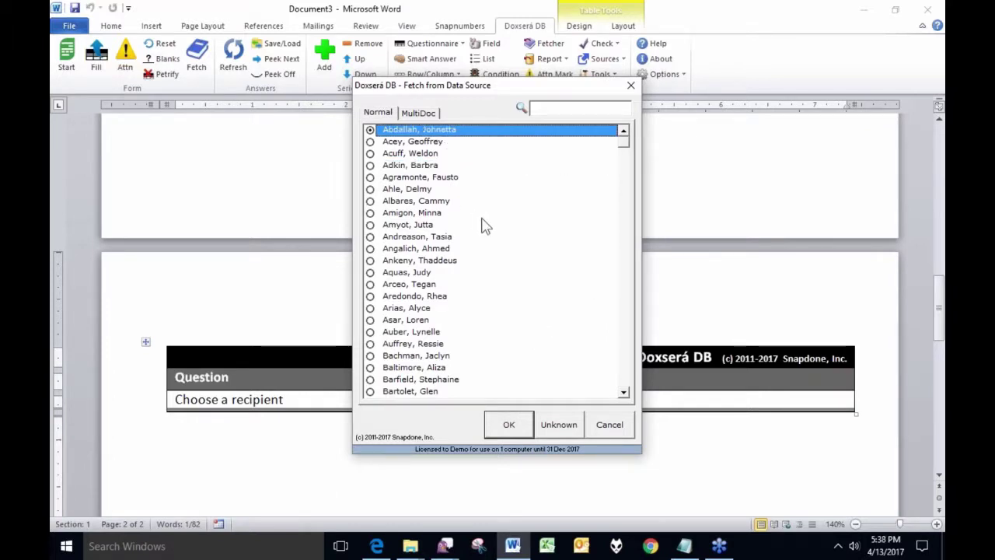
{"action": "left_click", "coordinate": [510, 425]}
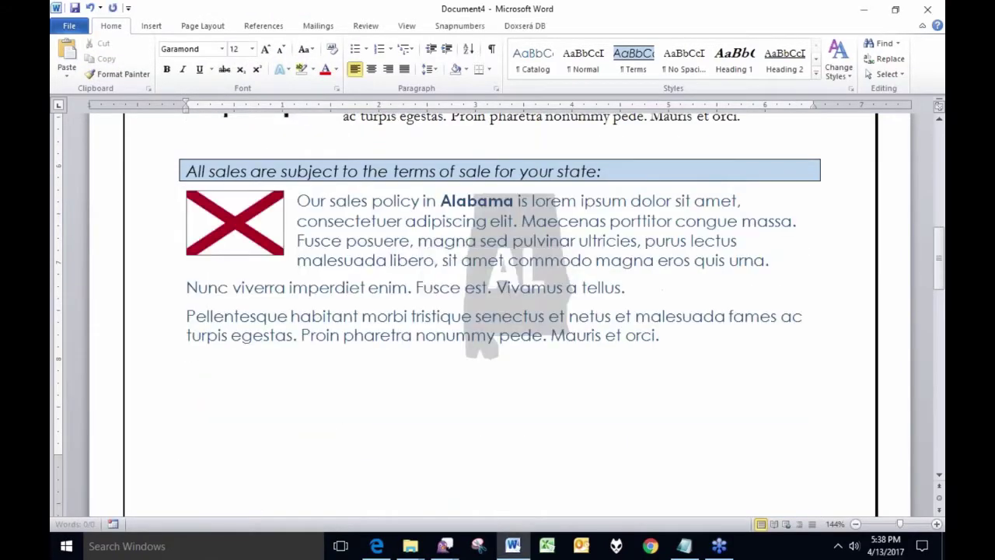
- Examine the generated Posh Enterprises letter: the letterhead, the favorite hobby in the opening sentence, and the catalog item paragraphs below it
{"action": "scroll", "coordinate": [577, 327], "scroll_direction": "up", "scroll_amount": 3}
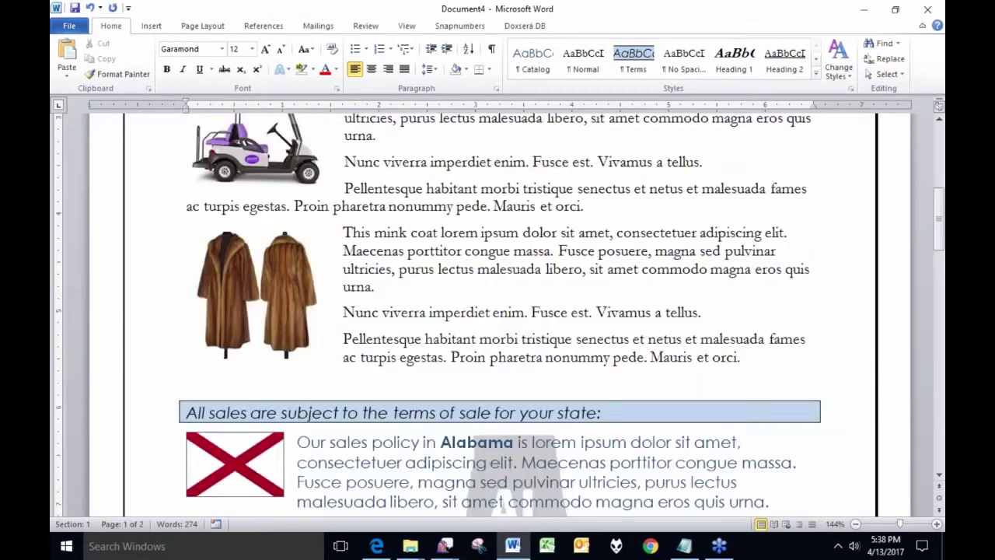
{"action": "scroll", "coordinate": [574, 332], "scroll_direction": "up", "scroll_amount": 4}
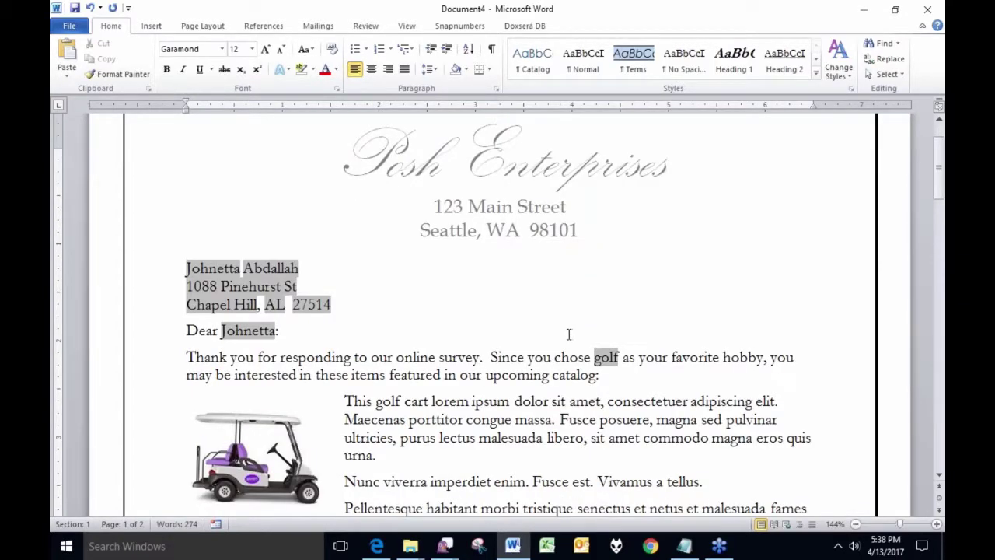
{"action": "scroll", "coordinate": [567, 335], "scroll_direction": "up", "scroll_amount": 1}
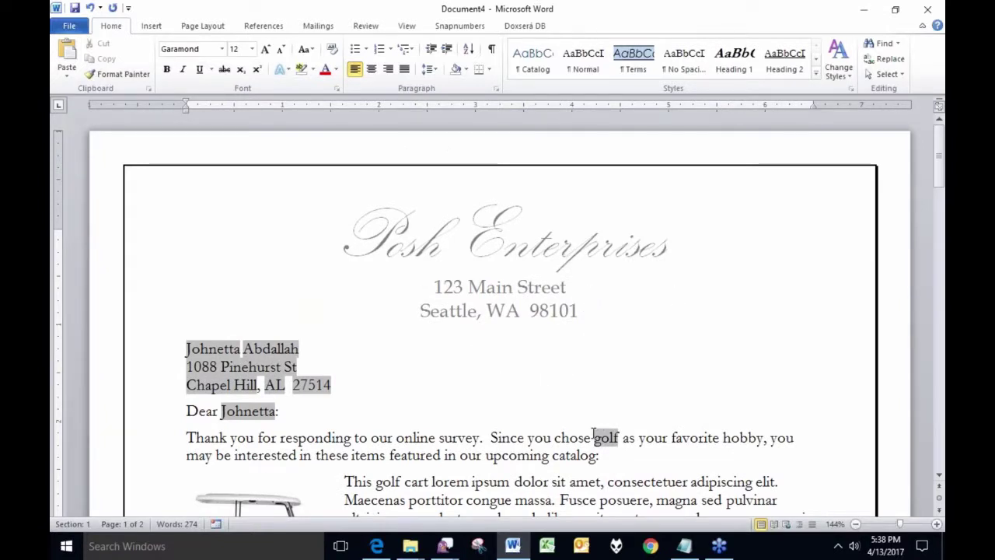
{"action": "left_click_drag", "start_coordinate": [595, 438], "coordinate": [628, 439]}
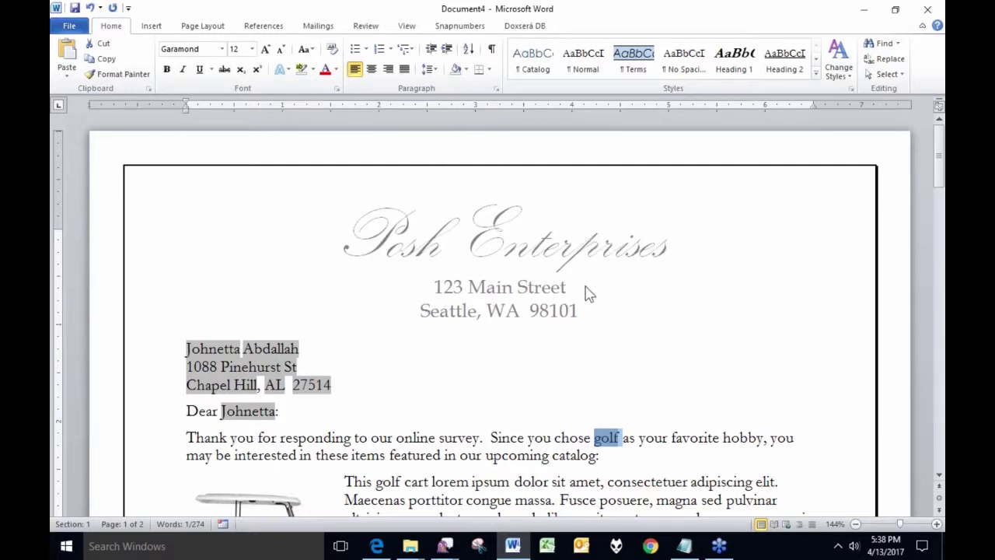
{"action": "scroll", "coordinate": [586, 291], "scroll_direction": "down", "scroll_amount": 4}
{"action": "scroll", "coordinate": [576, 292], "scroll_direction": "down", "scroll_amount": 1}
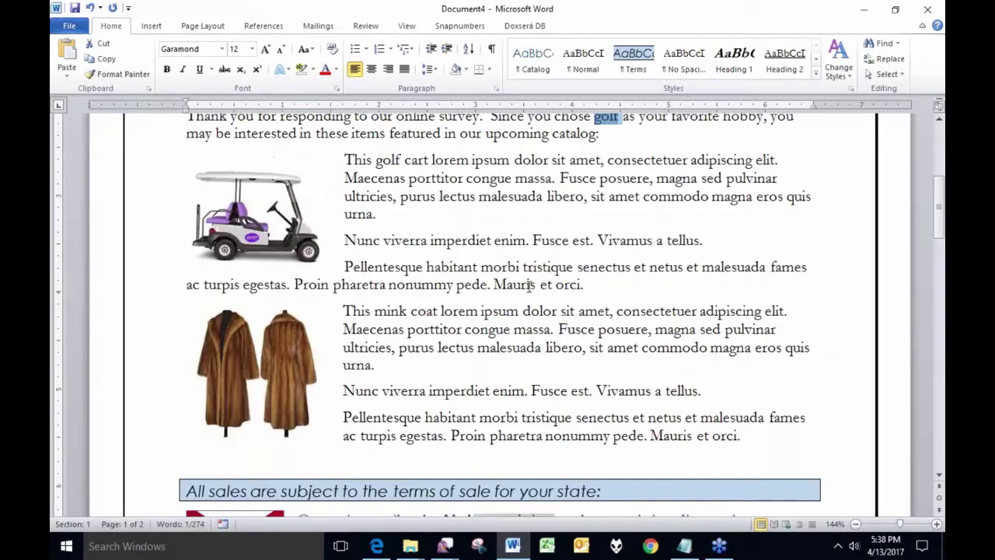
{"action": "left_click", "coordinate": [150, 161]}
{"action": "left_click_drag", "start_coordinate": [150, 161], "coordinate": [126, 437]}
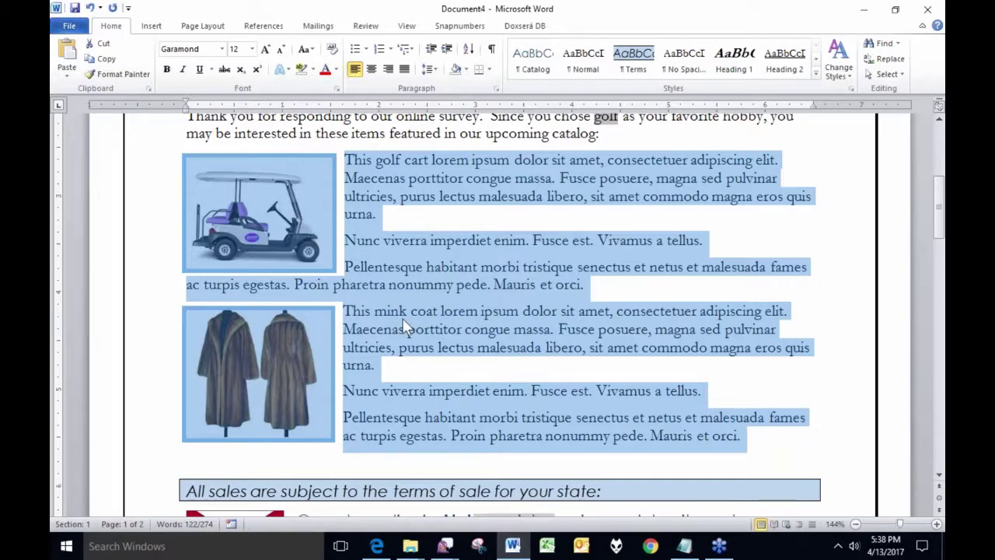
{"action": "scroll", "coordinate": [403, 318], "scroll_direction": "down", "scroll_amount": 5}
{"action": "scroll", "coordinate": [400, 308], "scroll_direction": "up", "scroll_amount": 11}
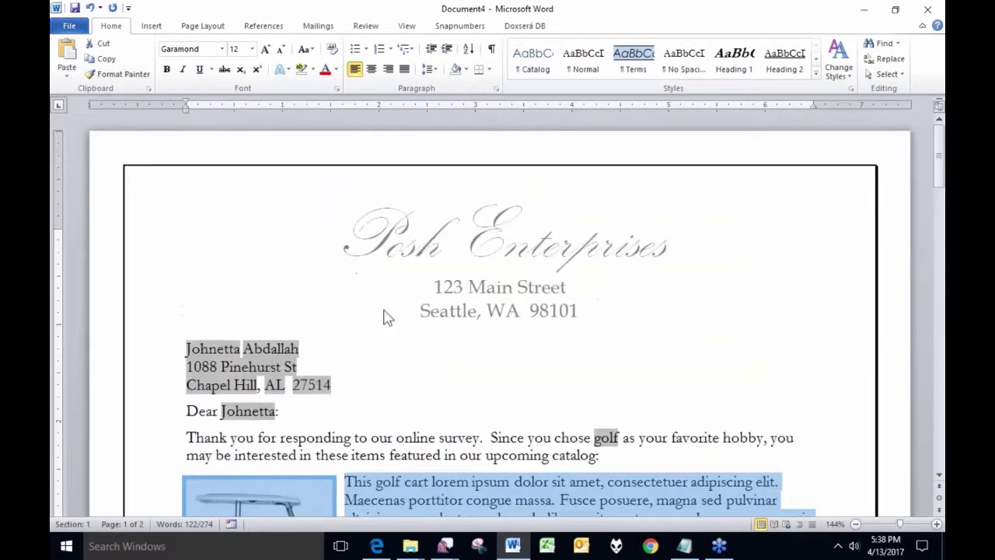
- Compare the state in the recipient's address with the state-specific terms of sale, flag and state map in the letter
{"action": "left_click_drag", "start_coordinate": [265, 391], "coordinate": [286, 386]}
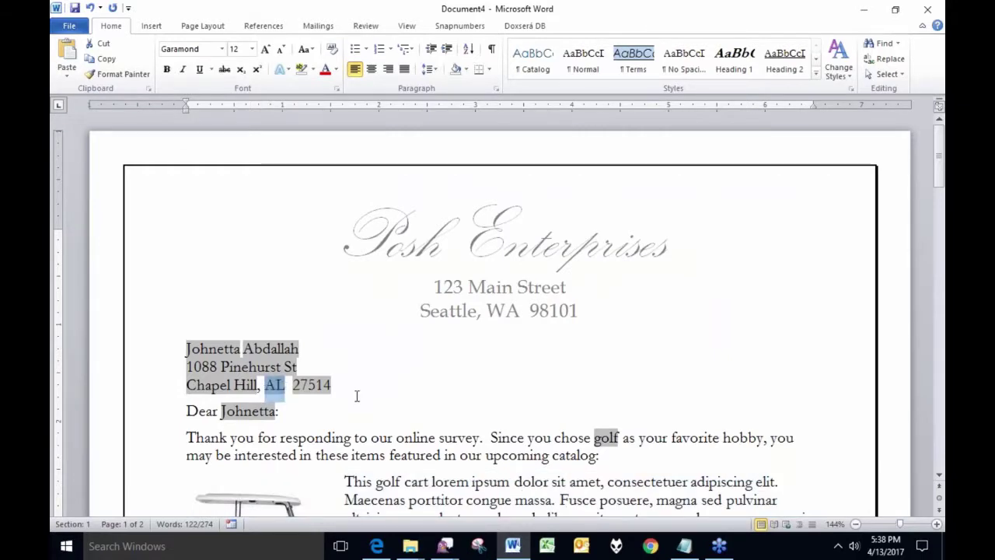
{"action": "scroll", "coordinate": [357, 397], "scroll_direction": "down", "scroll_amount": 12}
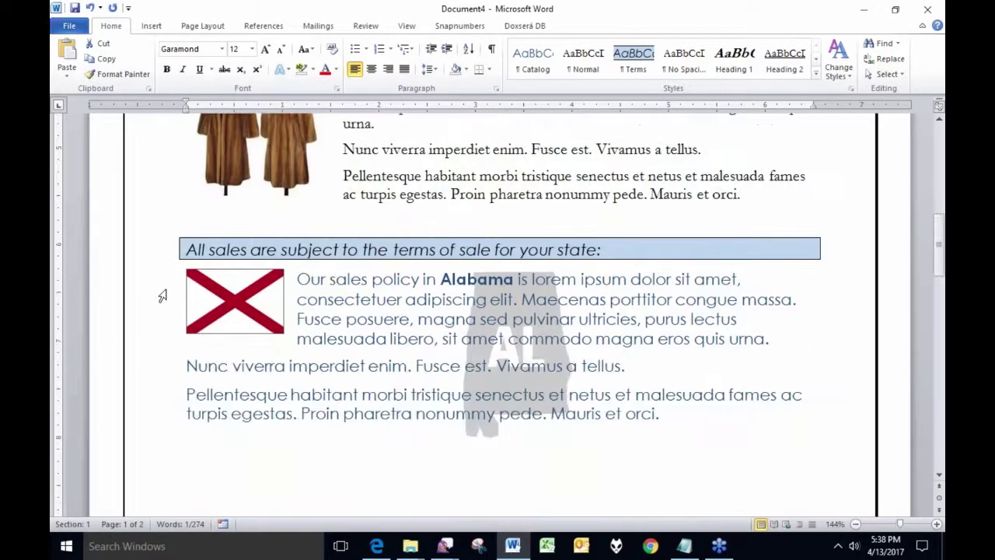
{"action": "left_click_drag", "start_coordinate": [155, 285], "coordinate": [149, 410]}
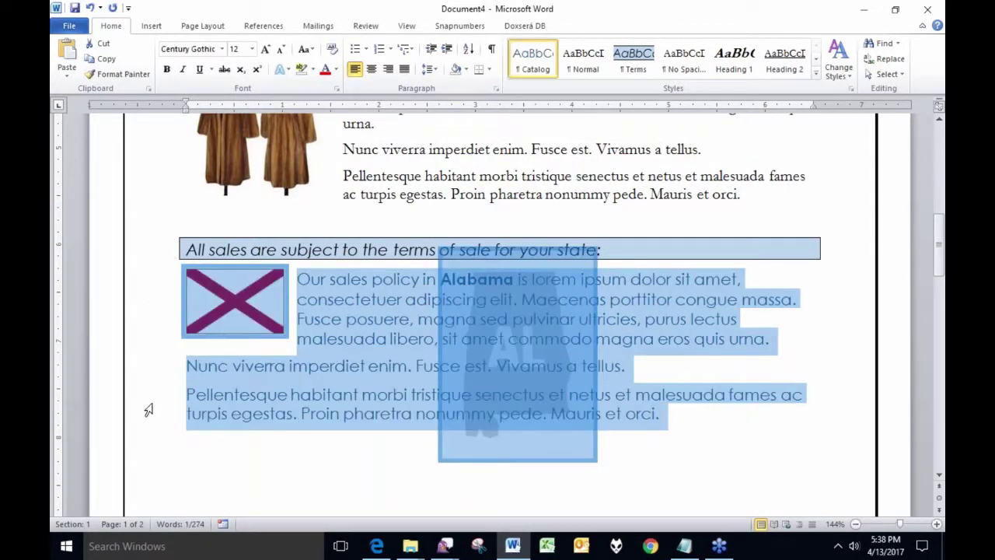
{"action": "left_click", "coordinate": [344, 394]}
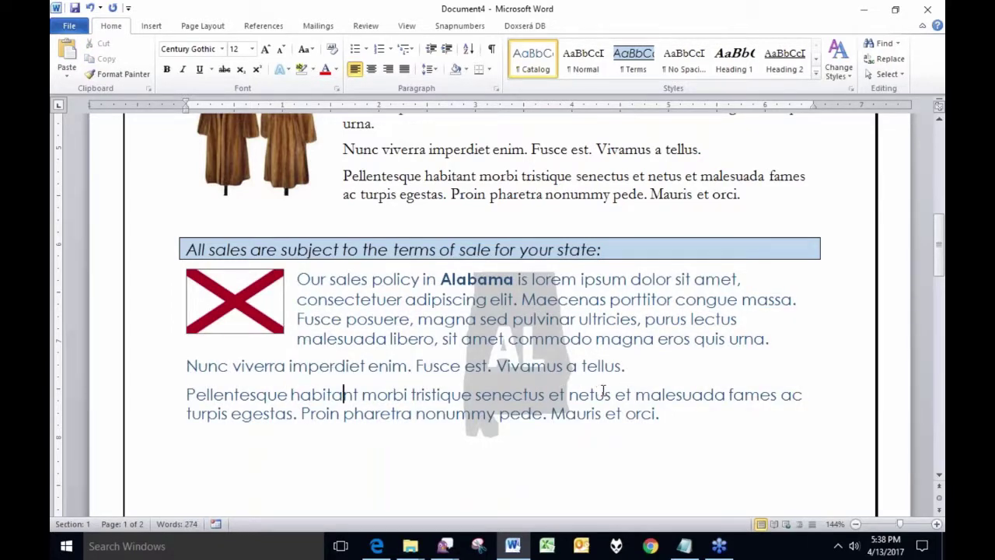
- Change the "Choose a recipient" answer to the second person listed in the data source and fill the form to generate a new letter
{"action": "scroll", "coordinate": [603, 390], "scroll_direction": "down", "scroll_amount": 9}
{"action": "left_click", "coordinate": [573, 474]}
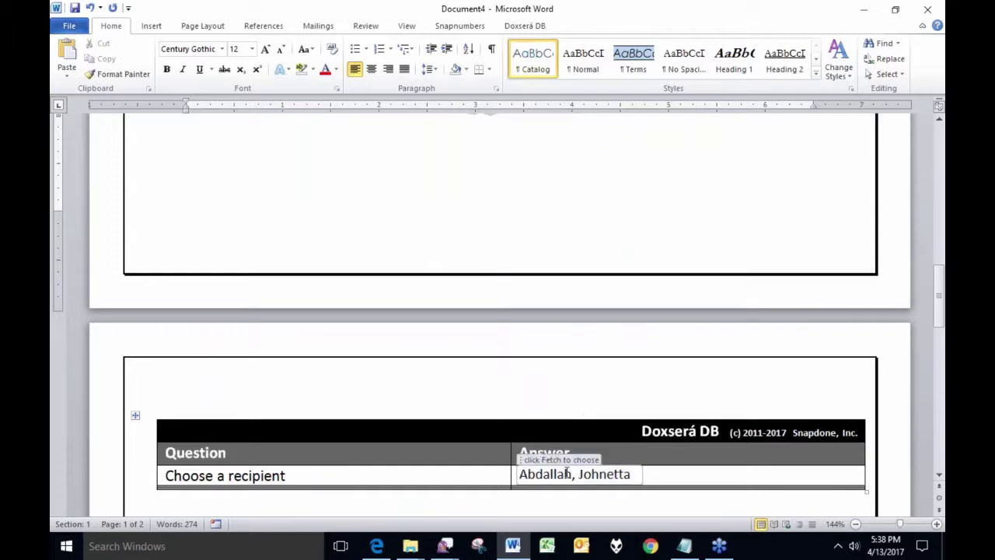
{"action": "left_click", "coordinate": [525, 25]}
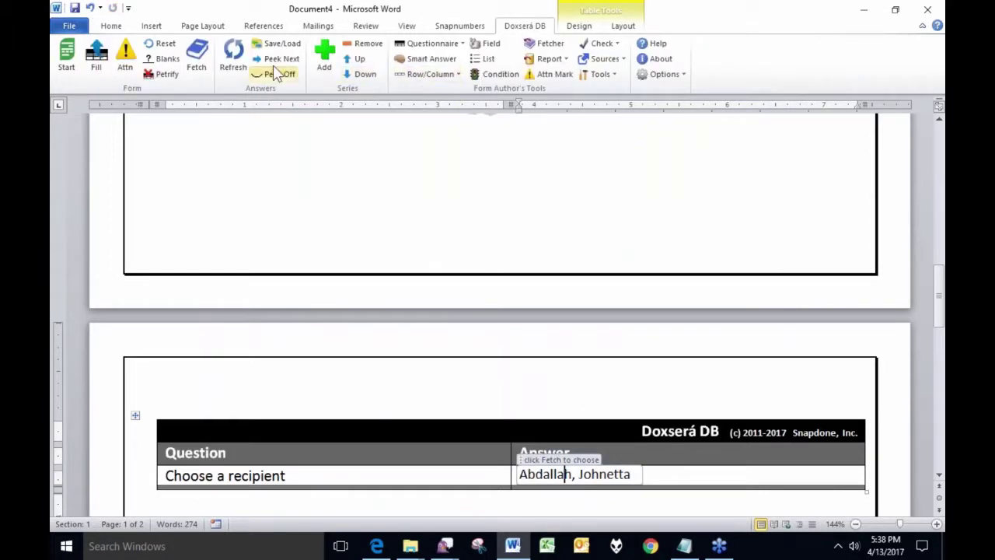
{"action": "left_click", "coordinate": [198, 65]}
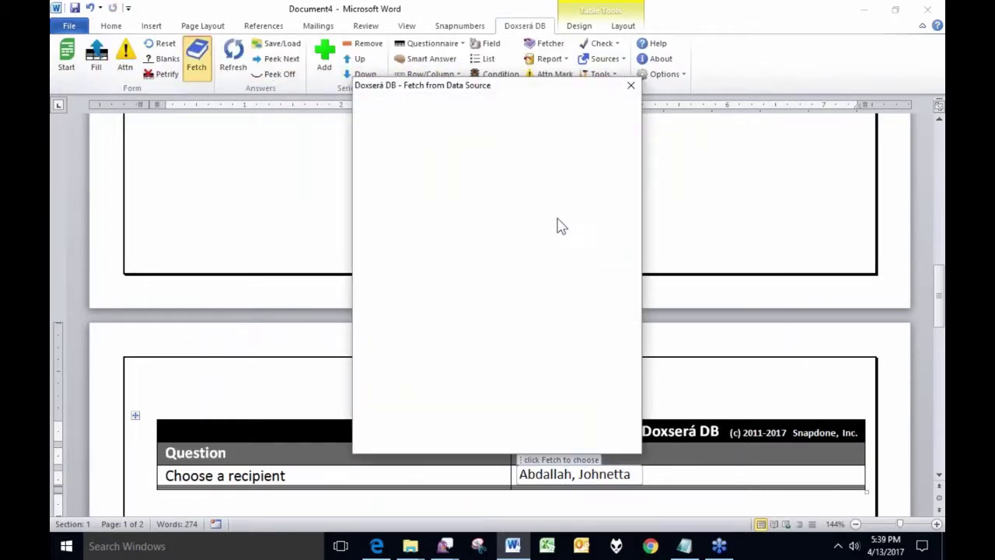
{"action": "left_click", "coordinate": [415, 143]}
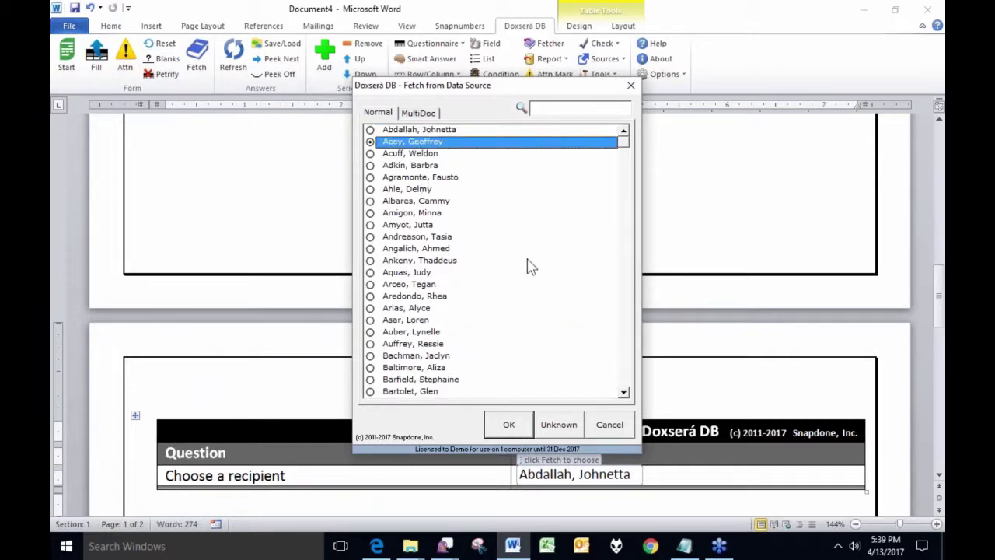
{"action": "left_click", "coordinate": [508, 425]}
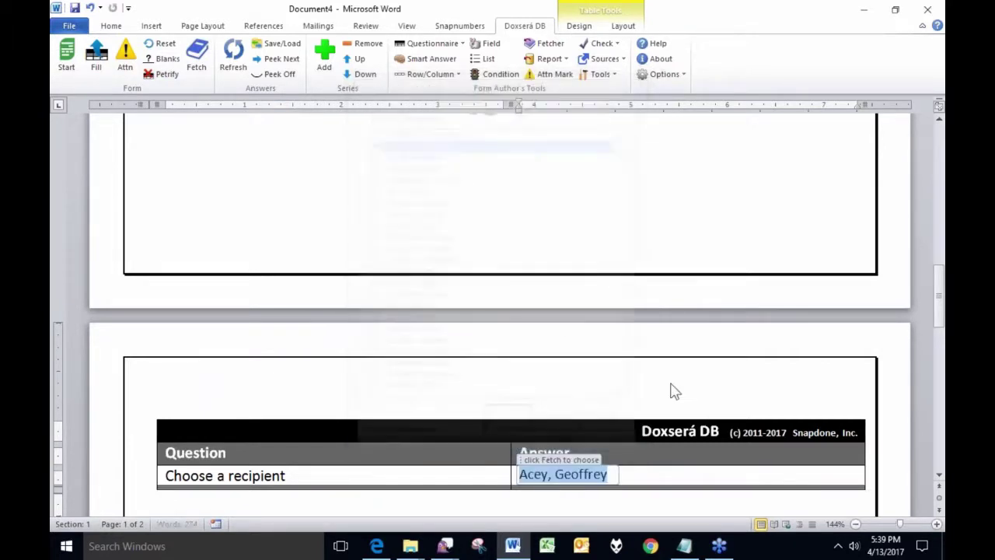
{"action": "left_click", "coordinate": [96, 62]}
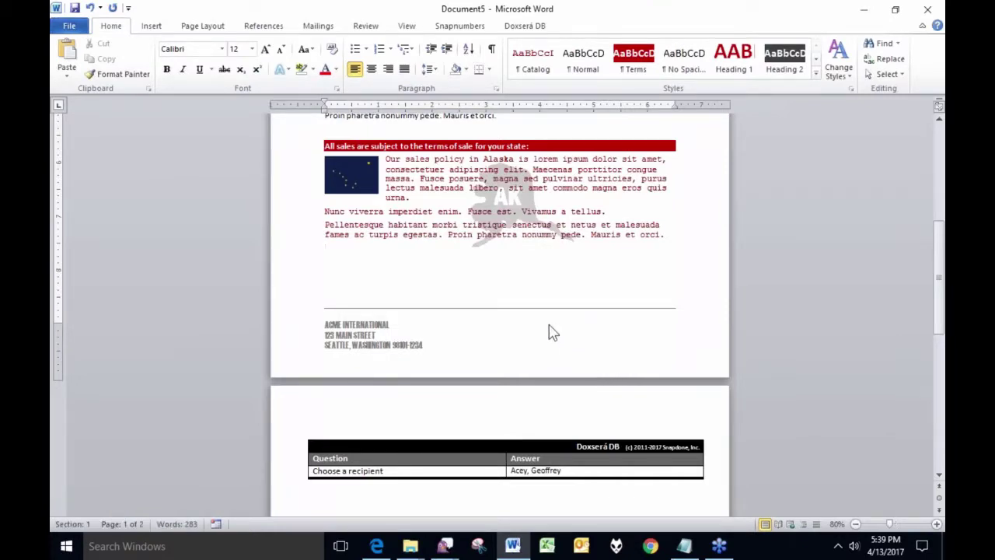
- Examine the new letter's Acme International header and watermark, recipient address, survey sentence and catalog item paragraphs
{"action": "scroll", "coordinate": [548, 333], "scroll_direction": "up", "scroll_amount": 8}
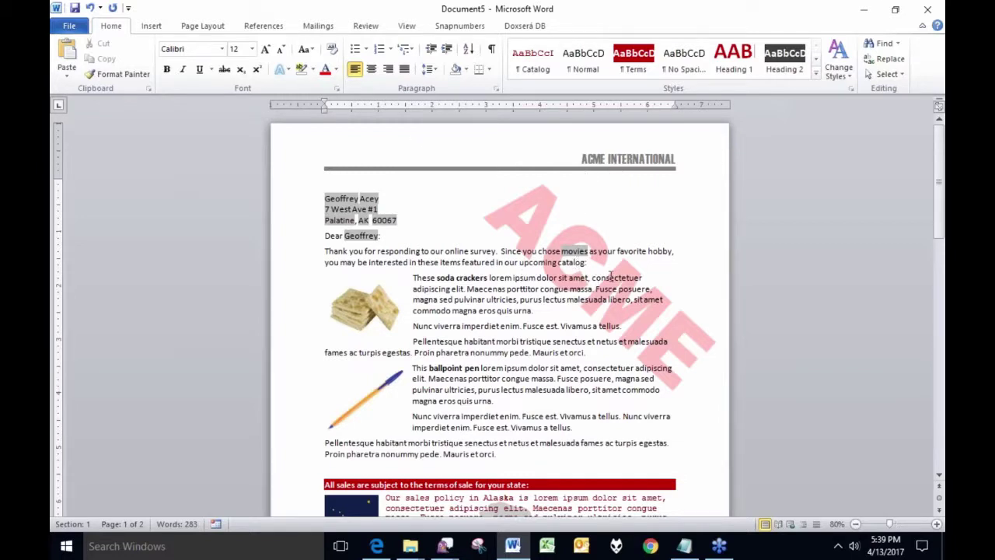
{"action": "left_click_drag", "start_coordinate": [389, 251], "coordinate": [464, 259]}
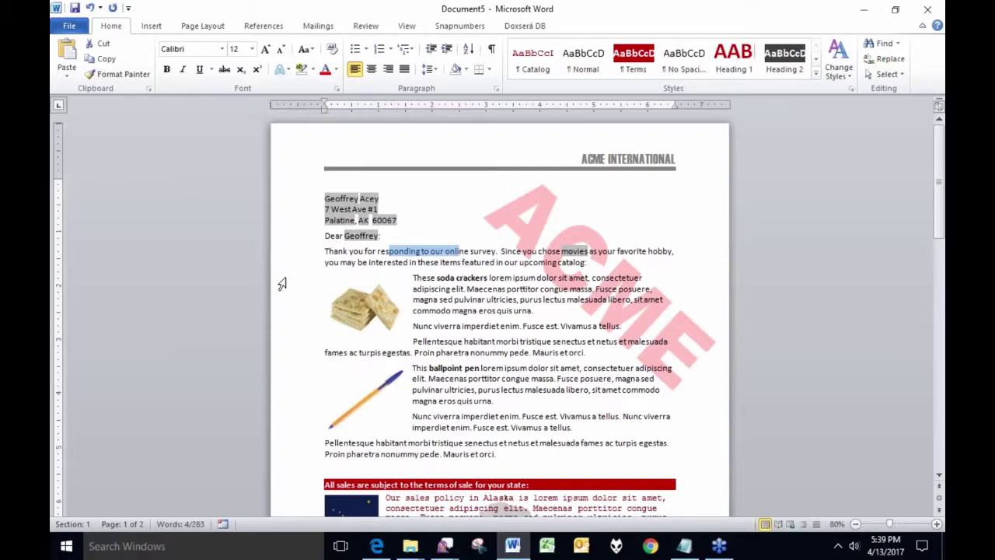
{"action": "left_click_drag", "start_coordinate": [278, 284], "coordinate": [272, 457]}
{"action": "left_click", "coordinate": [488, 312]}
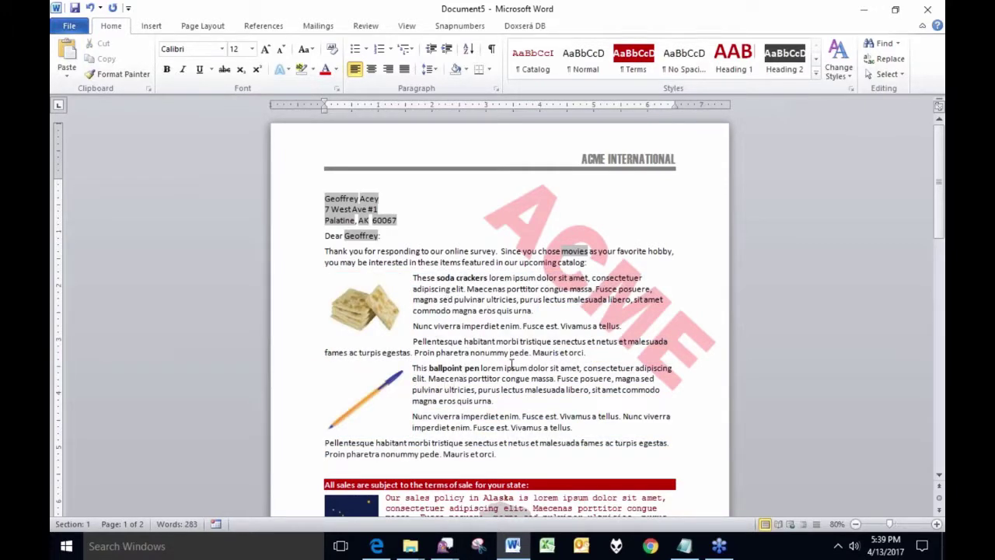
- Examine the new letter's state terms of sale with its flag and map, comparing them with the recipient details at the page start
{"action": "scroll", "coordinate": [508, 369], "scroll_direction": "down", "scroll_amount": 3}
{"action": "left_click_drag", "start_coordinate": [387, 362], "coordinate": [667, 437]}
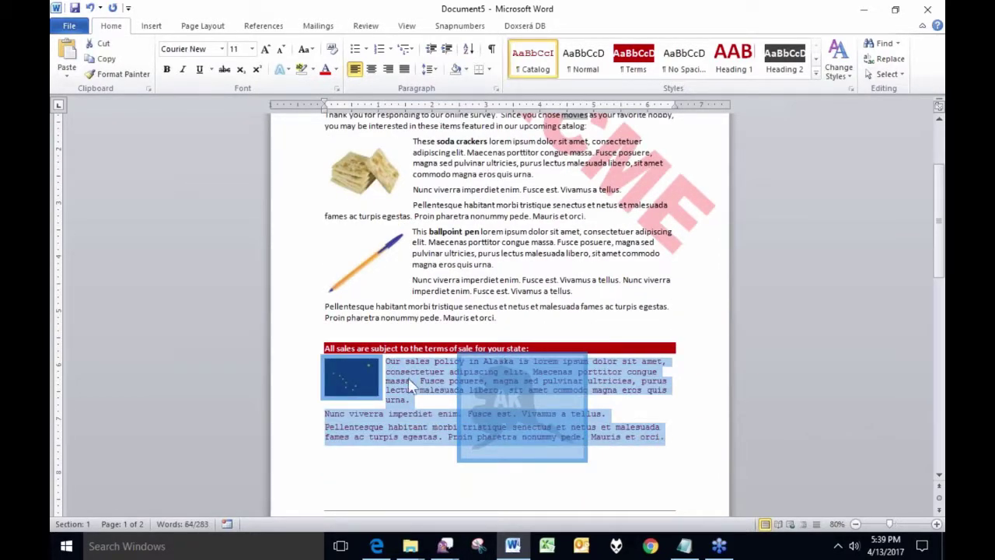
{"action": "left_click", "coordinate": [364, 383]}
{"action": "scroll", "coordinate": [364, 365], "scroll_direction": "up", "scroll_amount": 4}
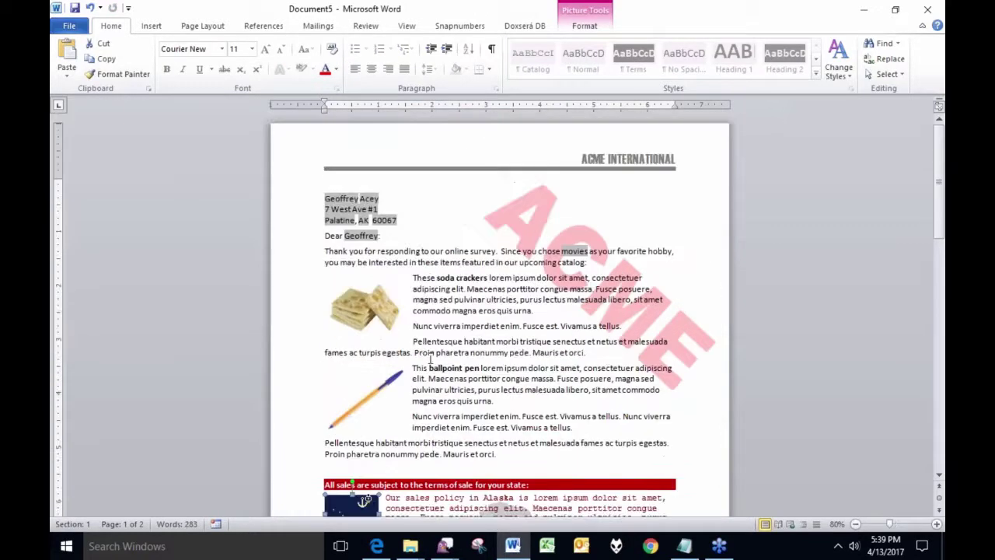
{"action": "scroll", "coordinate": [404, 303], "scroll_direction": "down", "scroll_amount": 4}
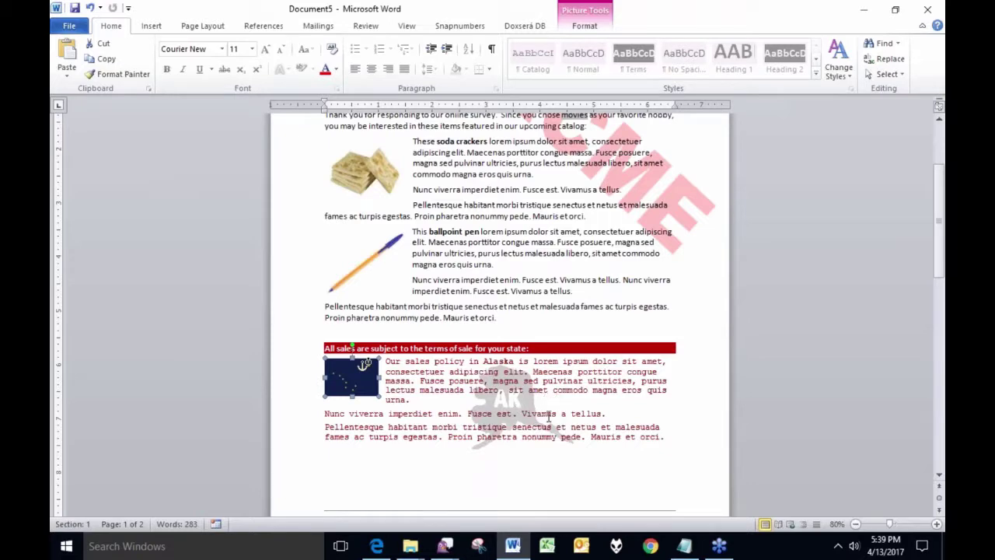
{"action": "scroll", "coordinate": [540, 420], "scroll_direction": "up", "scroll_amount": 4}
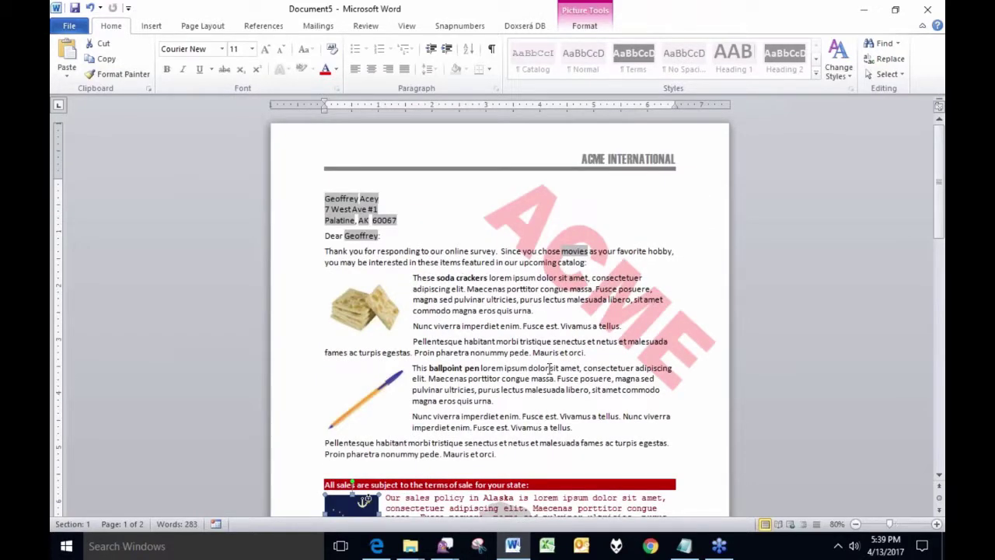